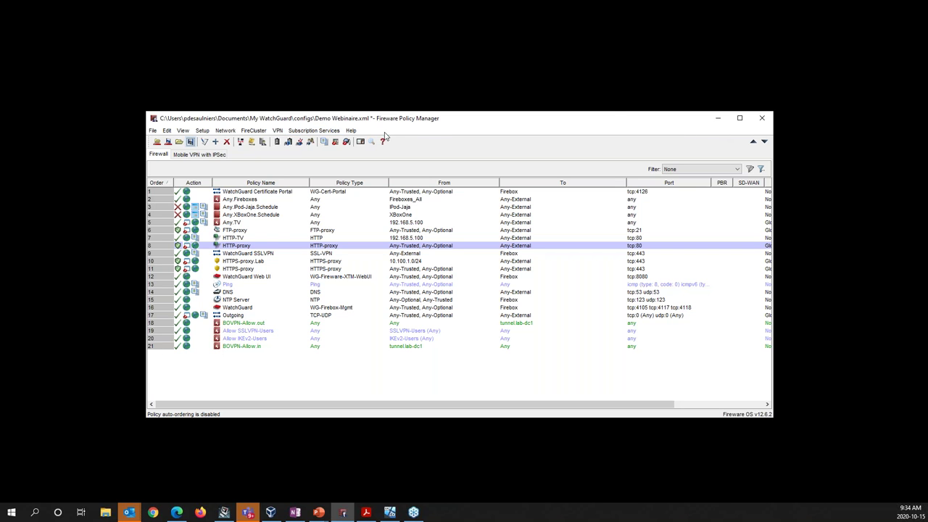
{"action": "left_click", "coordinate": [313, 131]}
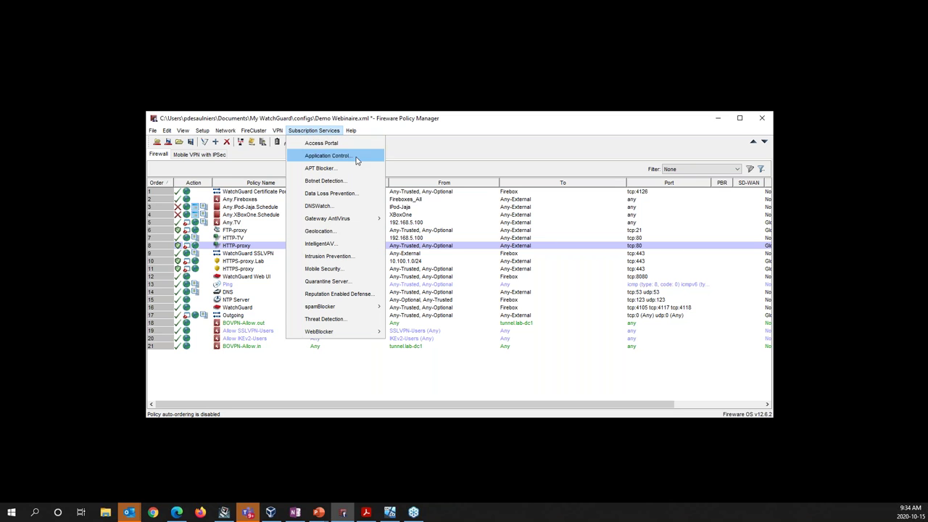
{"action": "left_click", "coordinate": [321, 245]}
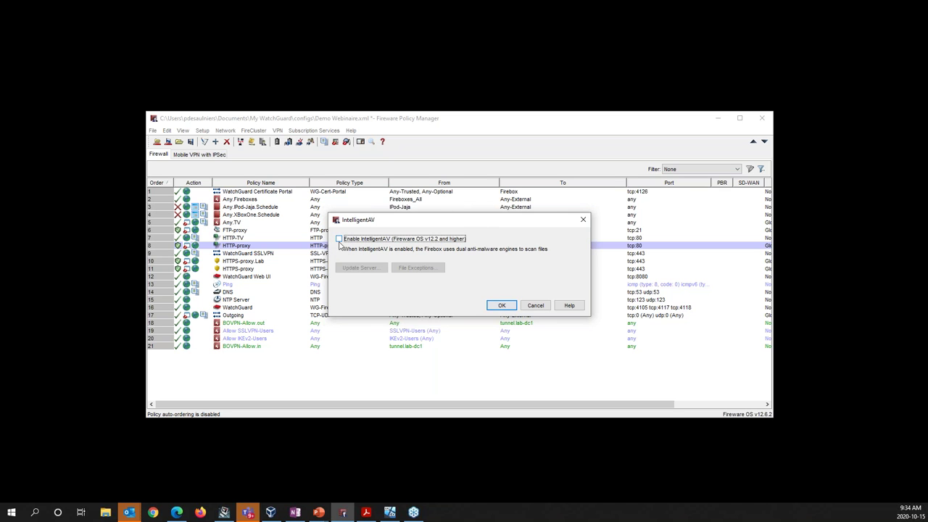
{"action": "left_click", "coordinate": [535, 305]}
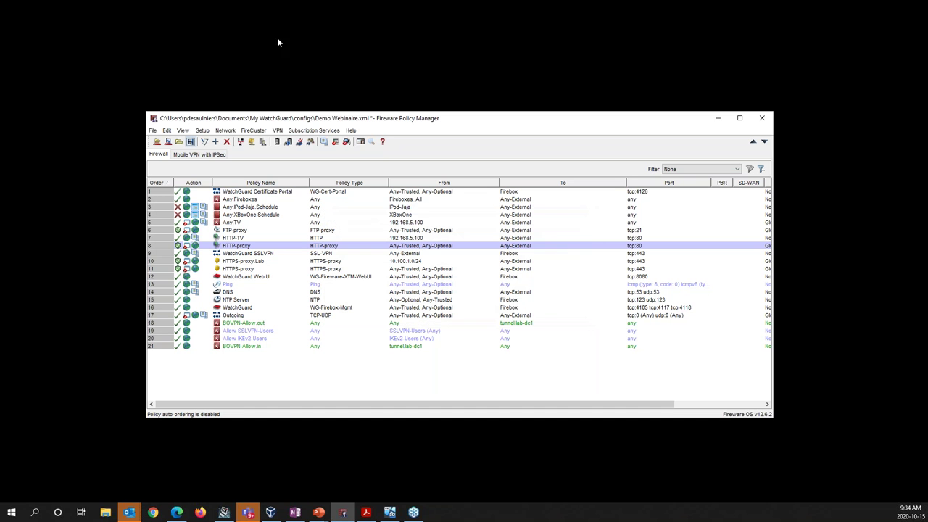
{"action": "left_click", "coordinate": [313, 131]}
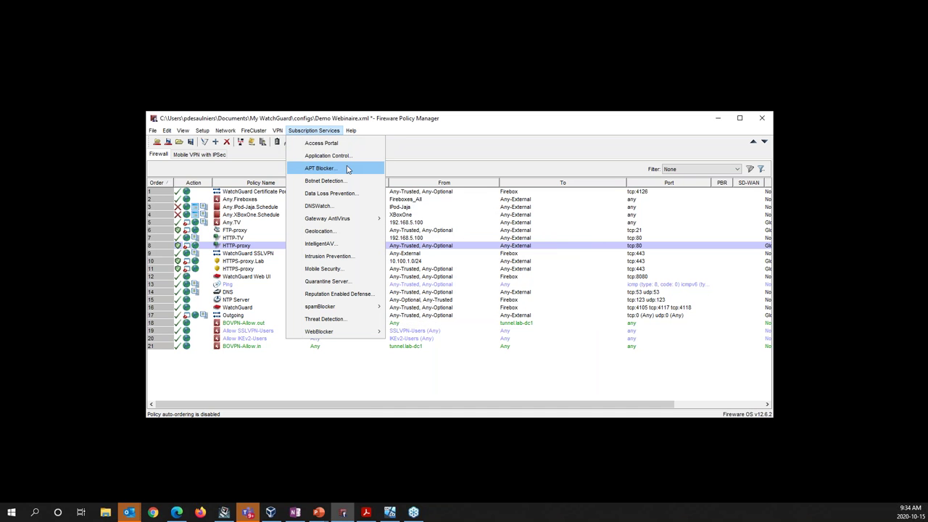
{"action": "mouse_move", "coordinate": [355, 218]}
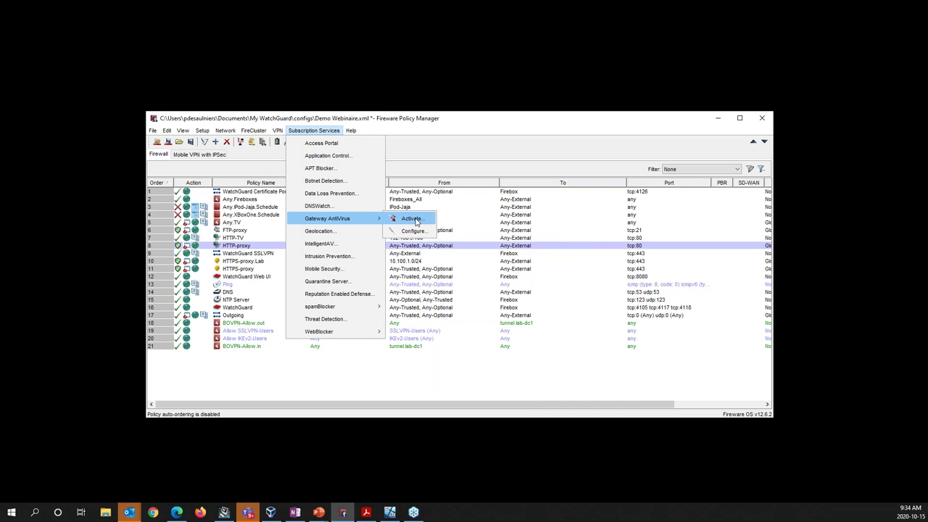
{"action": "left_click", "coordinate": [414, 150]}
Enable the IntelligentAV subscription service and save the setting
{"action": "left_click", "coordinate": [312, 130]}
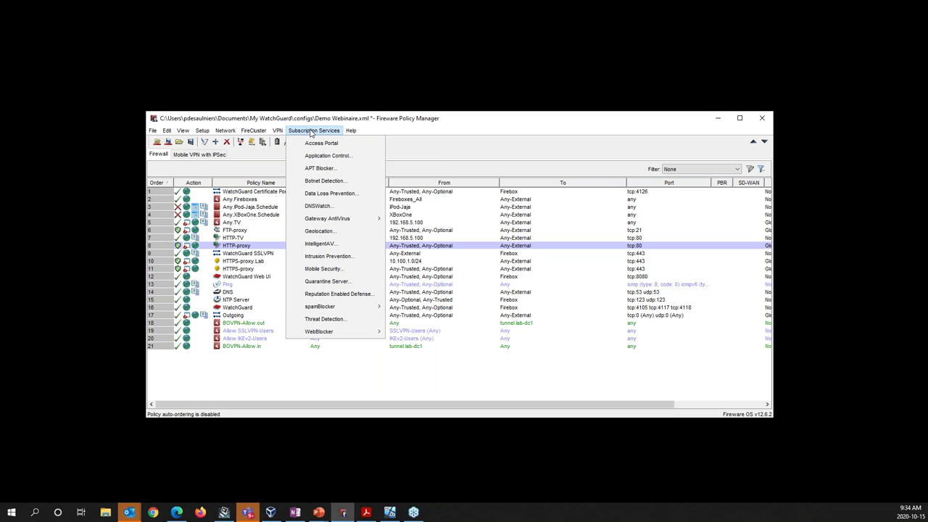
{"action": "left_click", "coordinate": [323, 244]}
{"action": "left_click", "coordinate": [349, 240]}
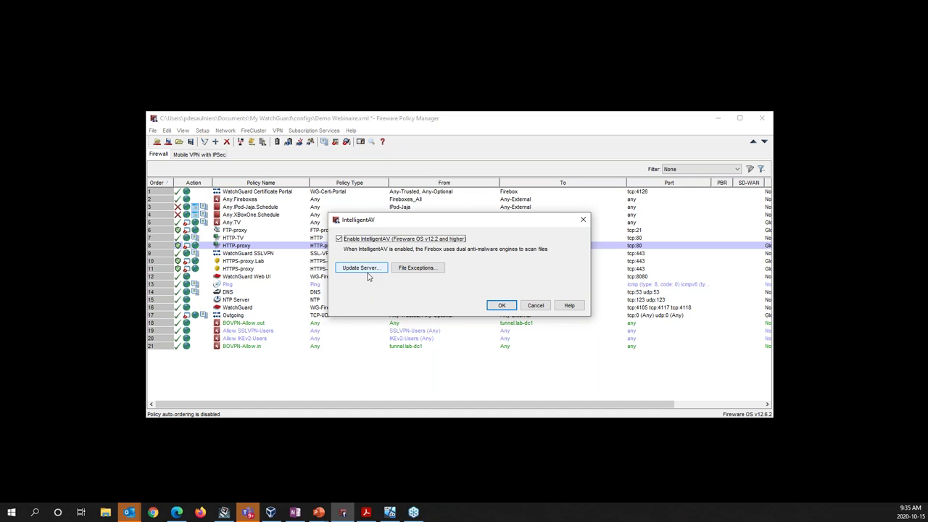
{"action": "left_click", "coordinate": [504, 310]}
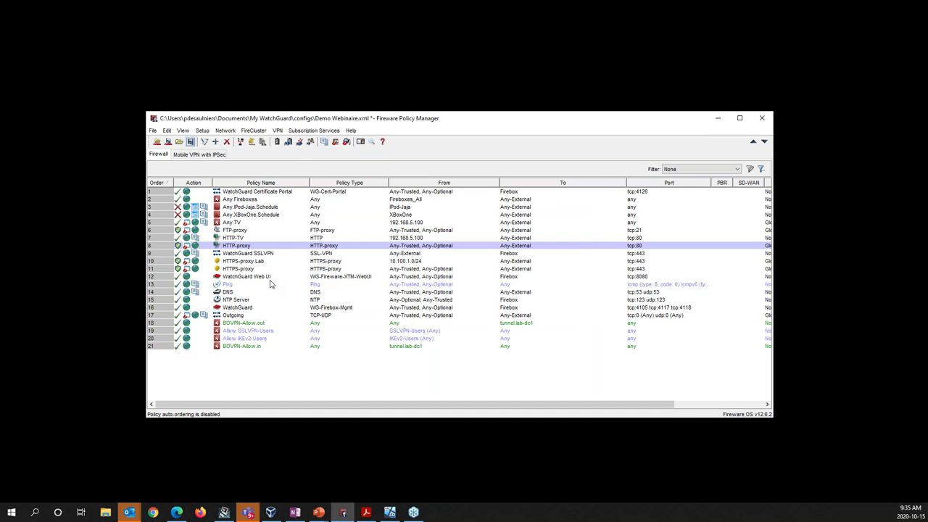
Enable APT Blocker, view the policies it can apply to, and save the setting
{"action": "left_click", "coordinate": [296, 131]}
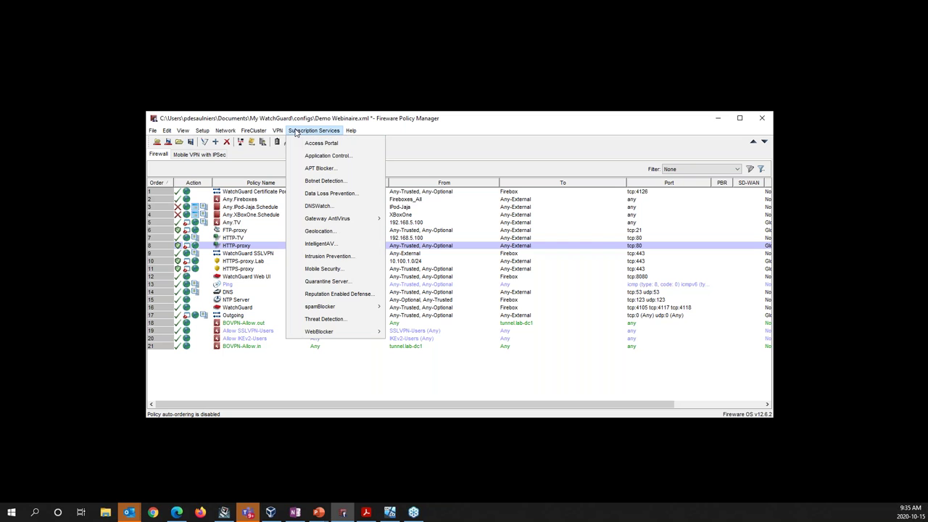
{"action": "left_click", "coordinate": [313, 167]}
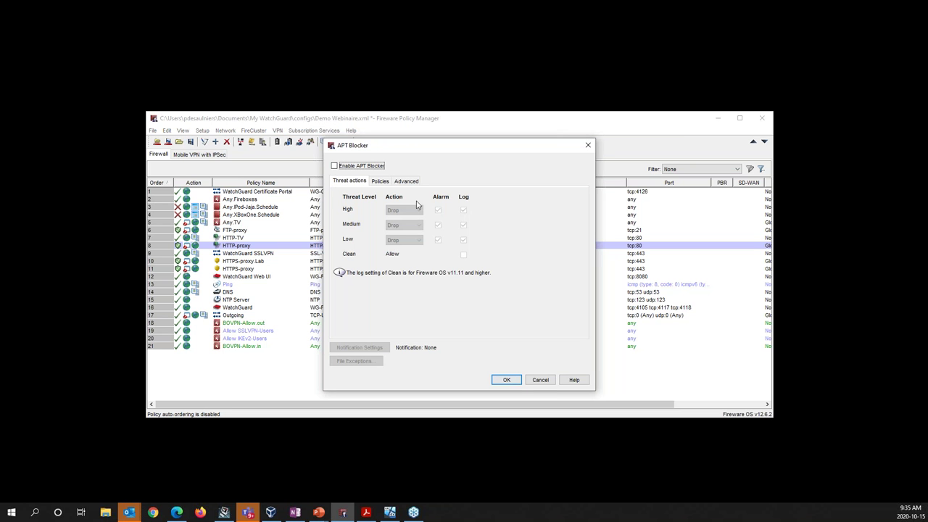
{"action": "left_click", "coordinate": [334, 166]}
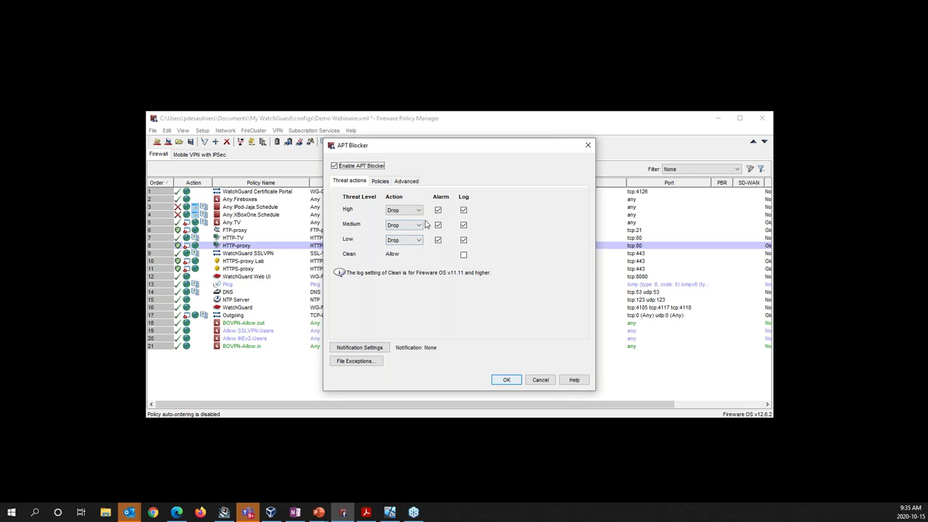
{"action": "left_click", "coordinate": [381, 182]}
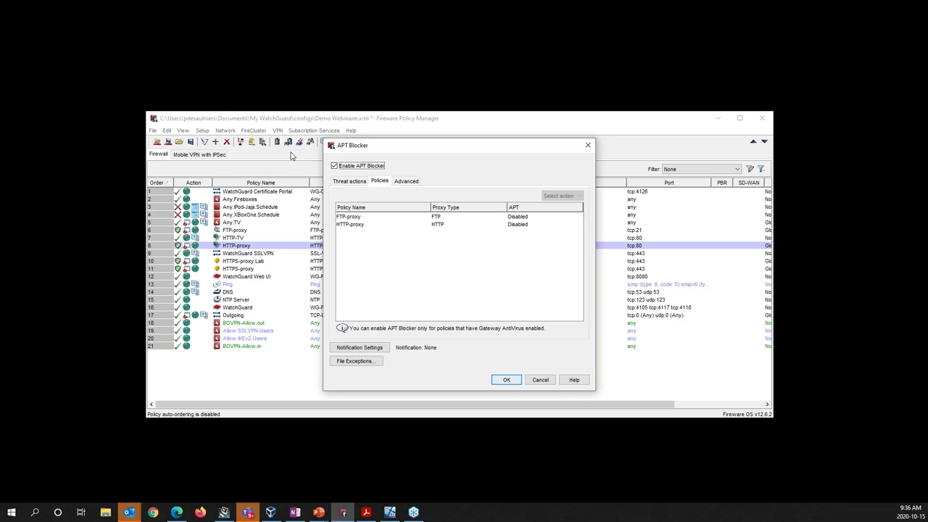
{"action": "left_click", "coordinate": [502, 380]}
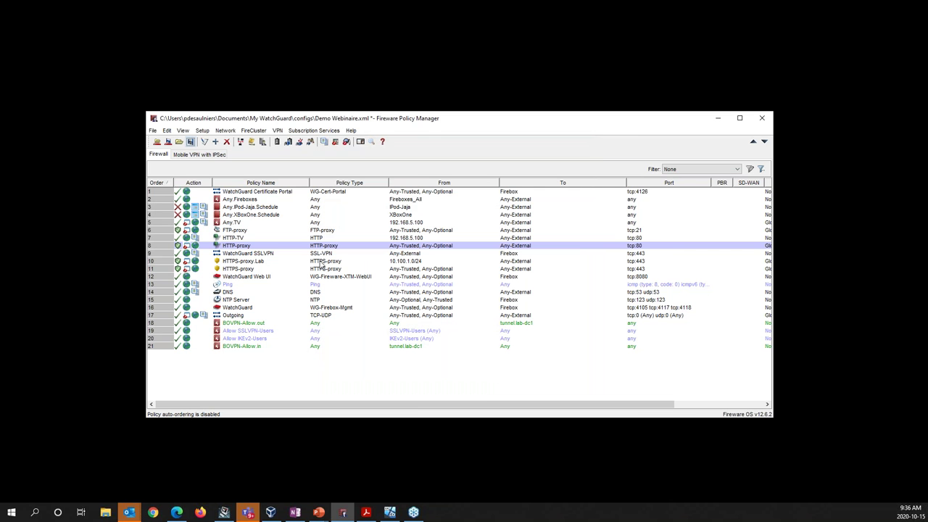
Enable DNSWatch with enforcement on all Trusted, Optional and Custom interfaces, and save the setting
{"action": "left_click", "coordinate": [313, 132]}
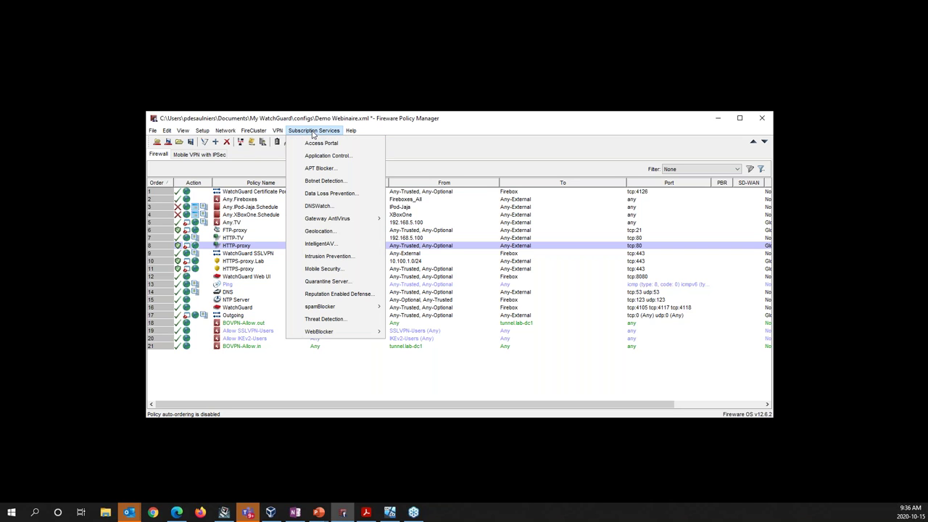
{"action": "left_click", "coordinate": [316, 207]}
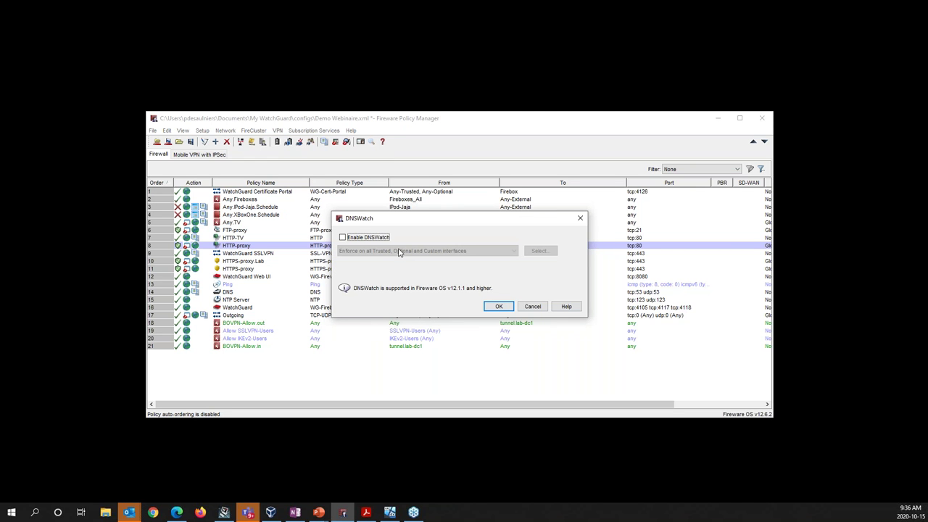
{"action": "left_click", "coordinate": [344, 238]}
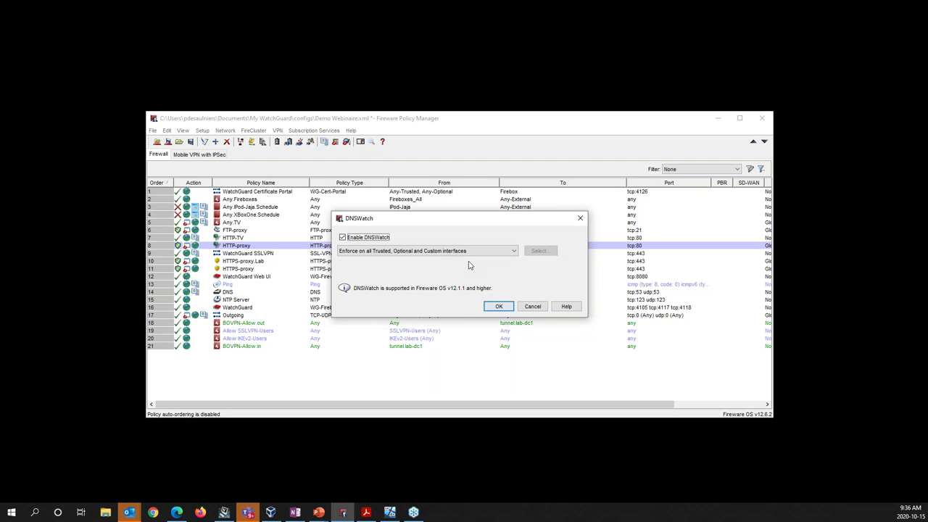
{"action": "left_click", "coordinate": [501, 254]}
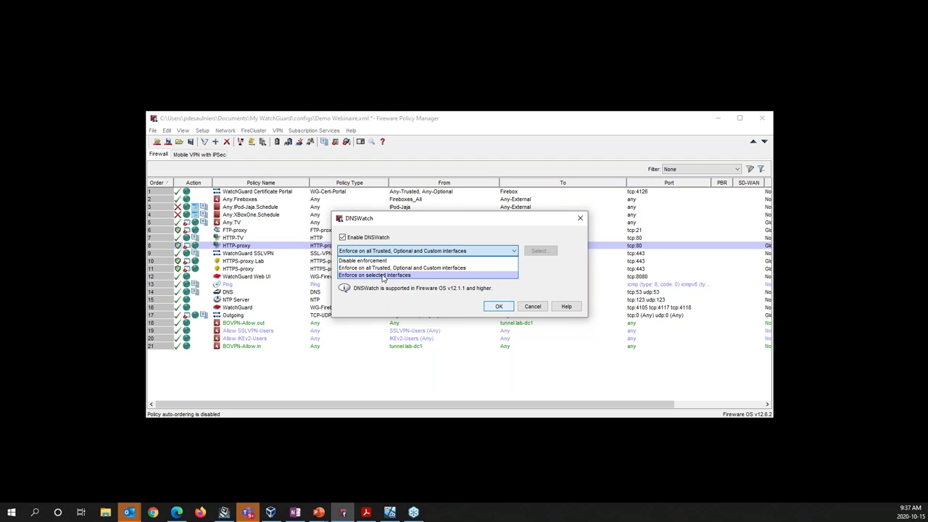
{"action": "left_click", "coordinate": [498, 306]}
{"action": "left_click", "coordinate": [499, 306]}
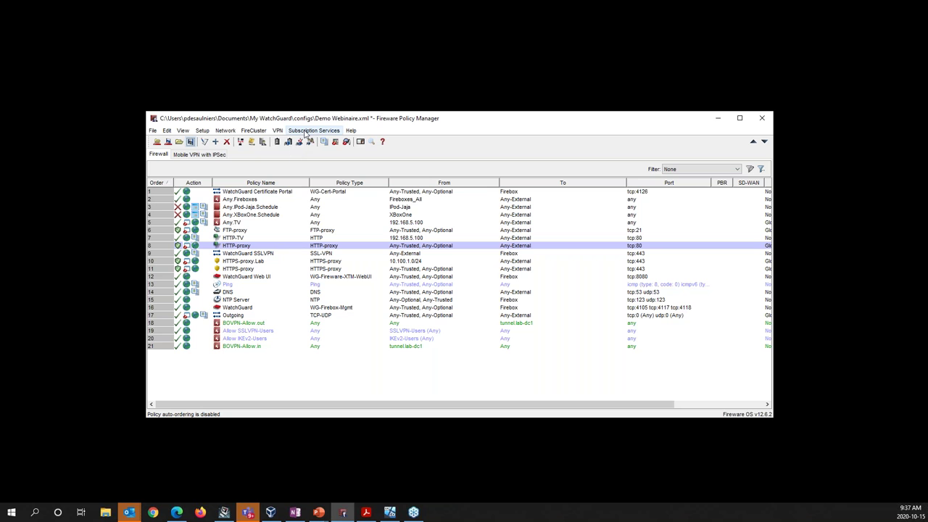
{"action": "left_click", "coordinate": [303, 131]}
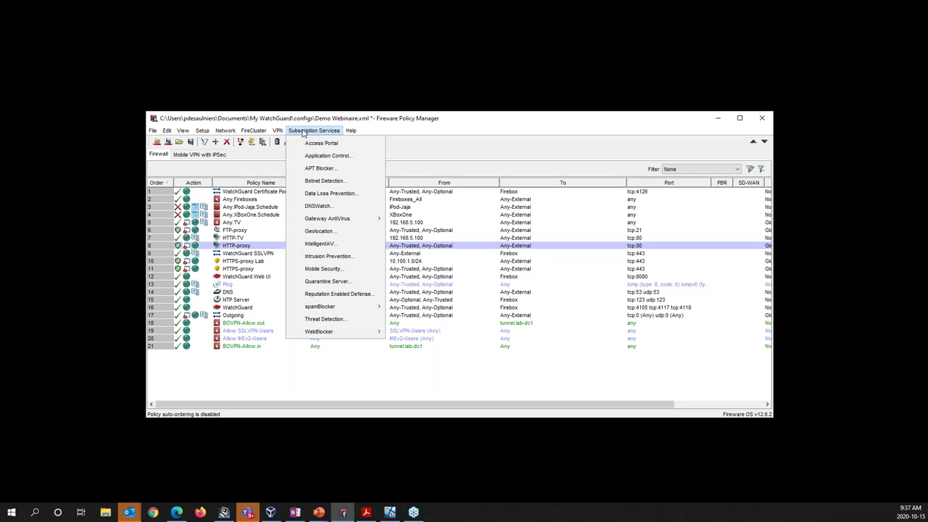
{"action": "left_click", "coordinate": [323, 169]}
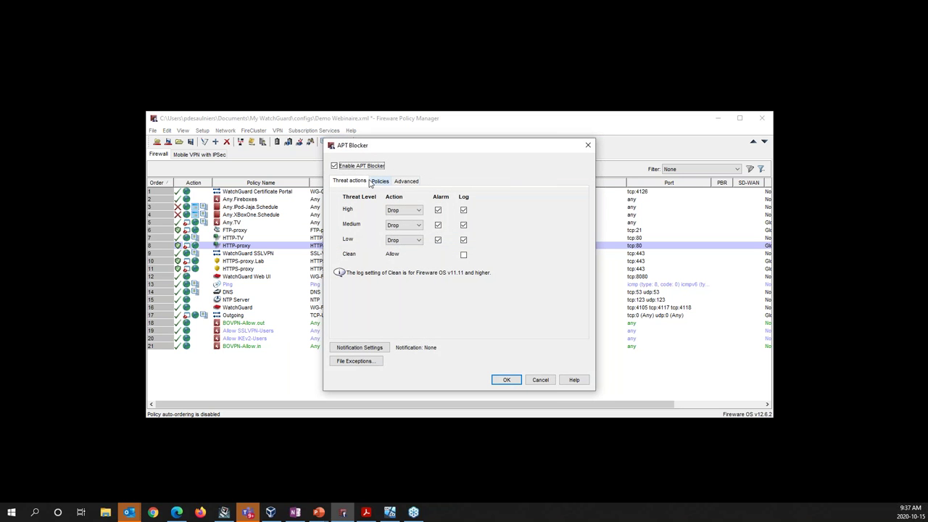
{"action": "left_click", "coordinate": [540, 379]}
Open the Threat Detection & Response subscription service settings
{"action": "left_click", "coordinate": [313, 129]}
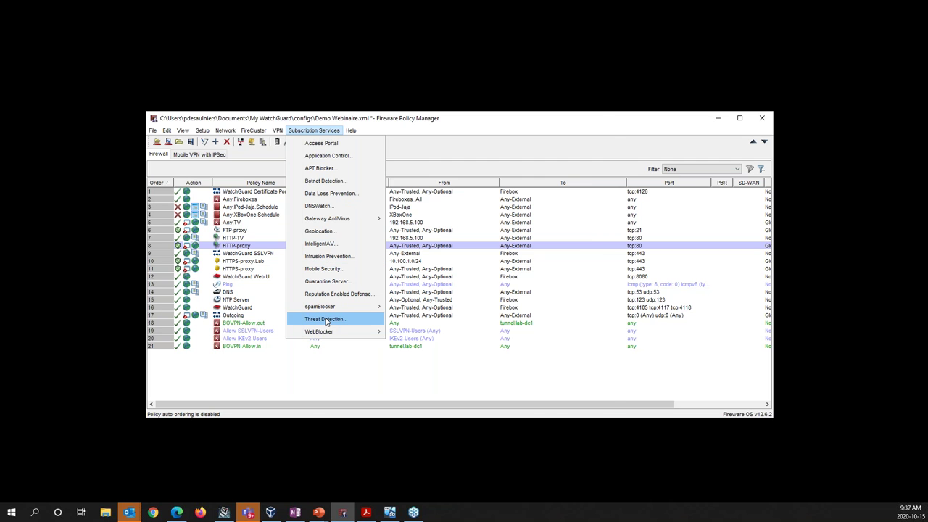
{"action": "left_click", "coordinate": [325, 320]}
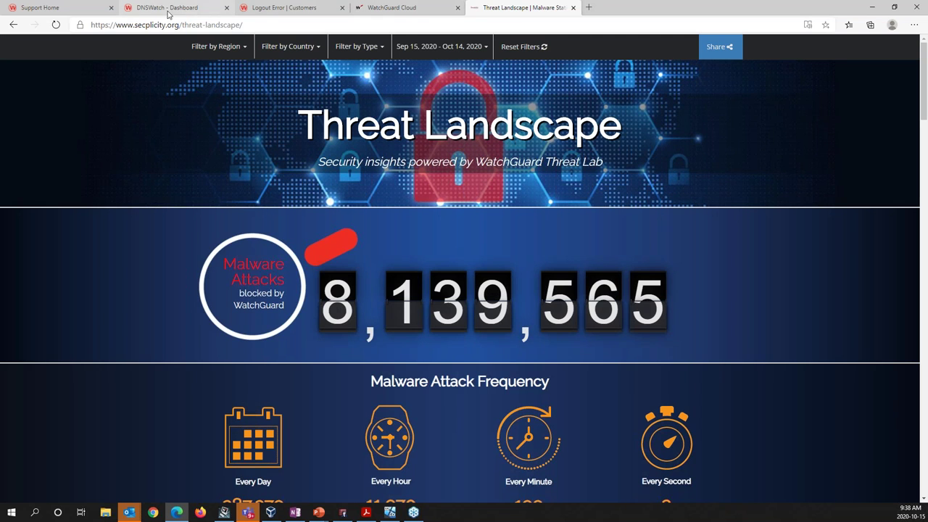
Close the Logout Error page in the web browser and show the WatchGuard Support Center home page
{"action": "left_click", "coordinate": [275, 10]}
{"action": "left_click", "coordinate": [343, 8]}
{"action": "left_click", "coordinate": [170, 8]}
{"action": "left_click", "coordinate": [72, 8]}
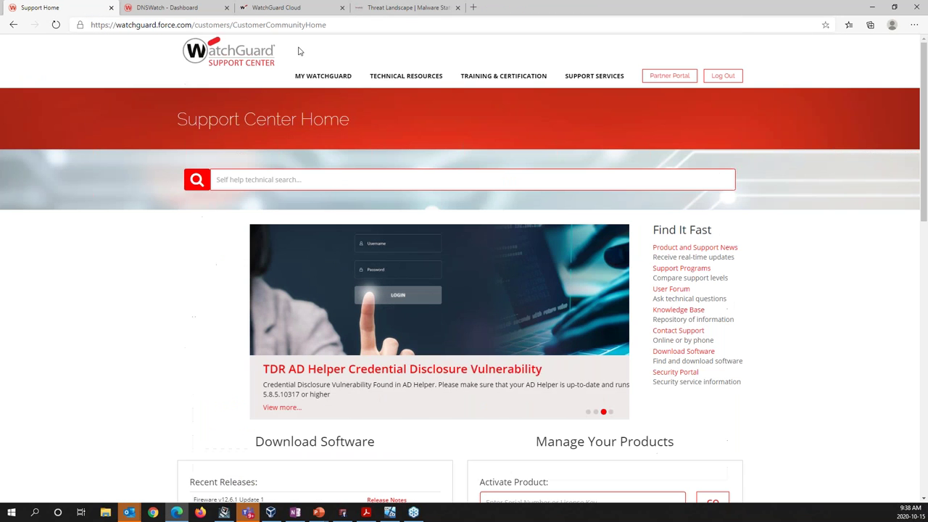
Try to open TDR management from the Support Center, retry after reloading the page, and close each sign-in page
{"action": "mouse_move", "coordinate": [323, 75]}
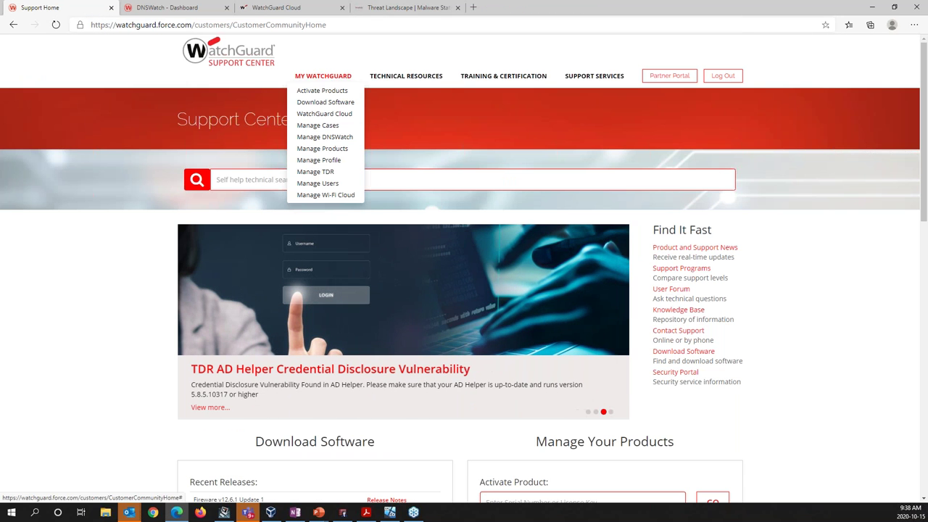
{"action": "left_click", "coordinate": [321, 173]}
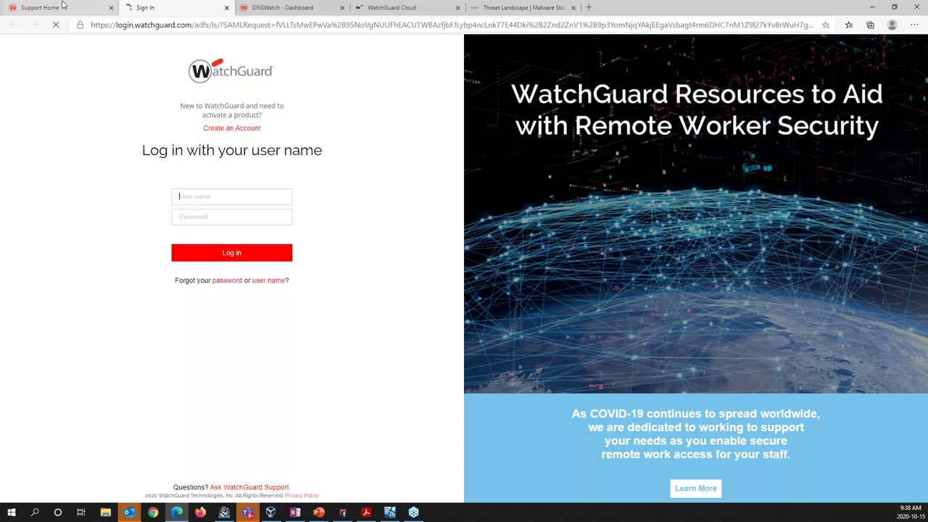
{"action": "left_click", "coordinate": [61, 9]}
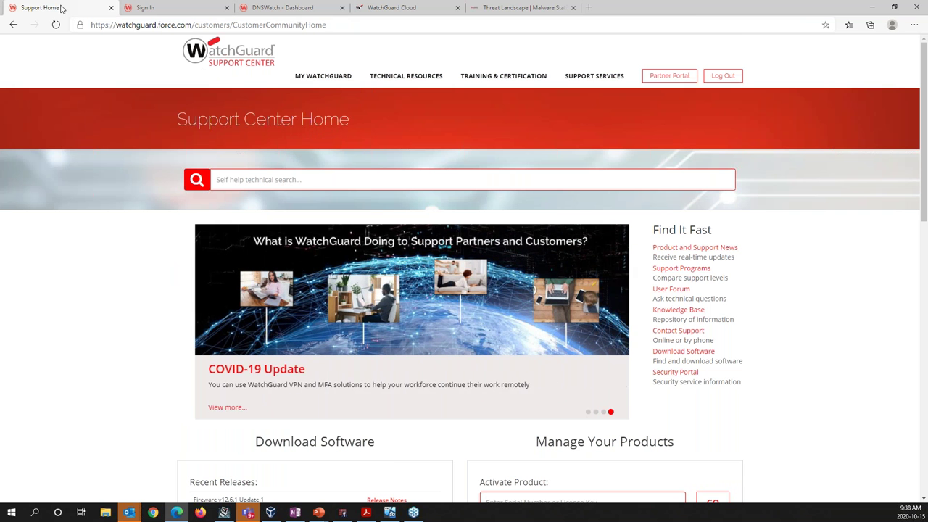
{"action": "left_click", "coordinate": [56, 25]}
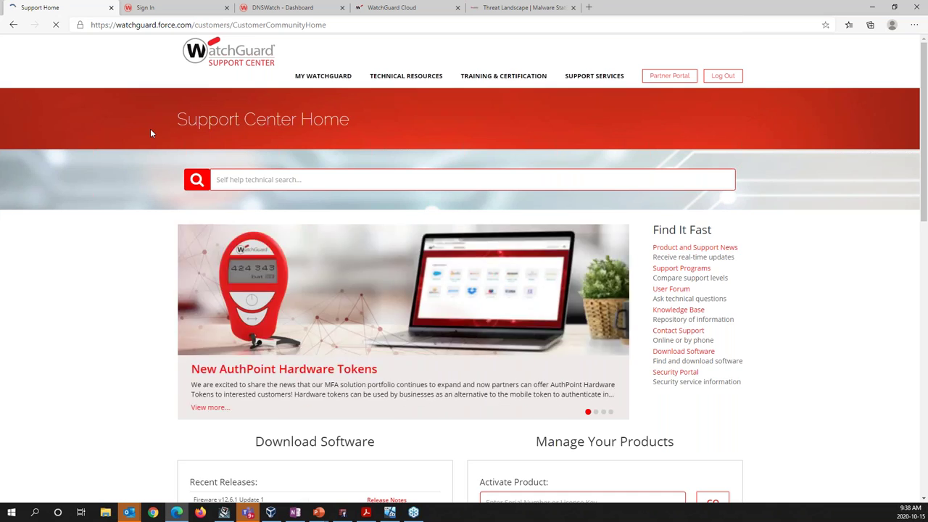
{"action": "left_click", "coordinate": [227, 7]}
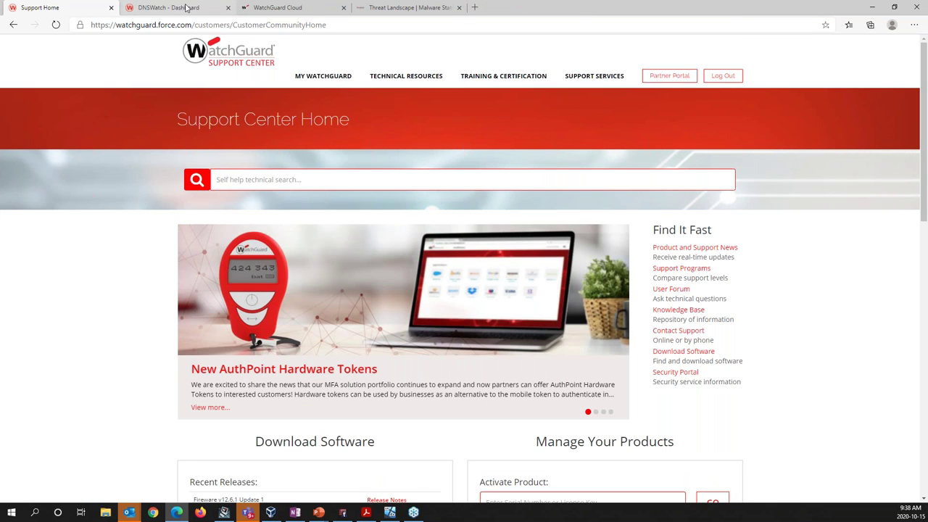
{"action": "mouse_move", "coordinate": [319, 77]}
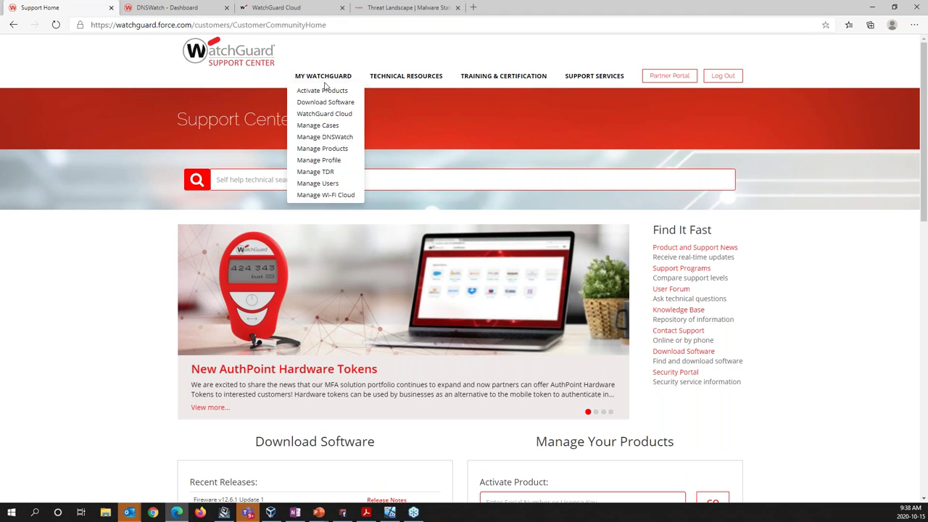
{"action": "left_click", "coordinate": [332, 172]}
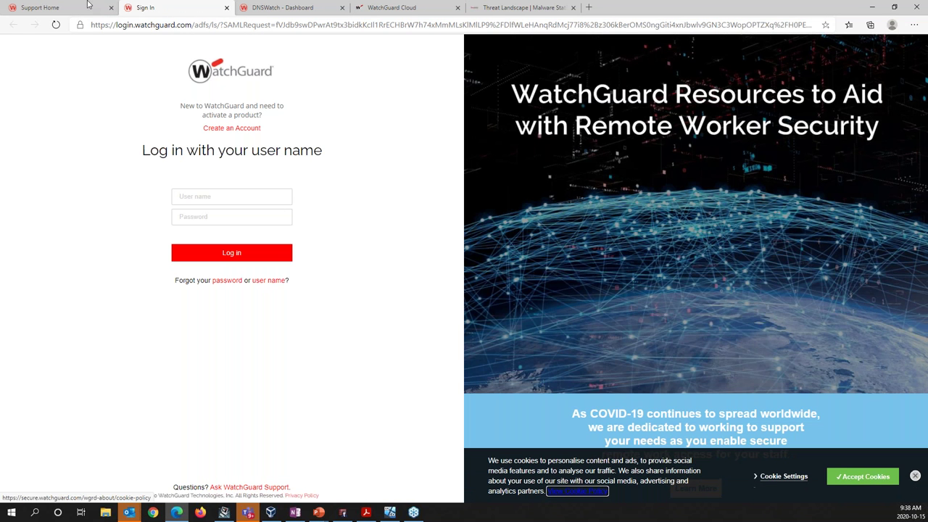
{"action": "left_click", "coordinate": [227, 8]}
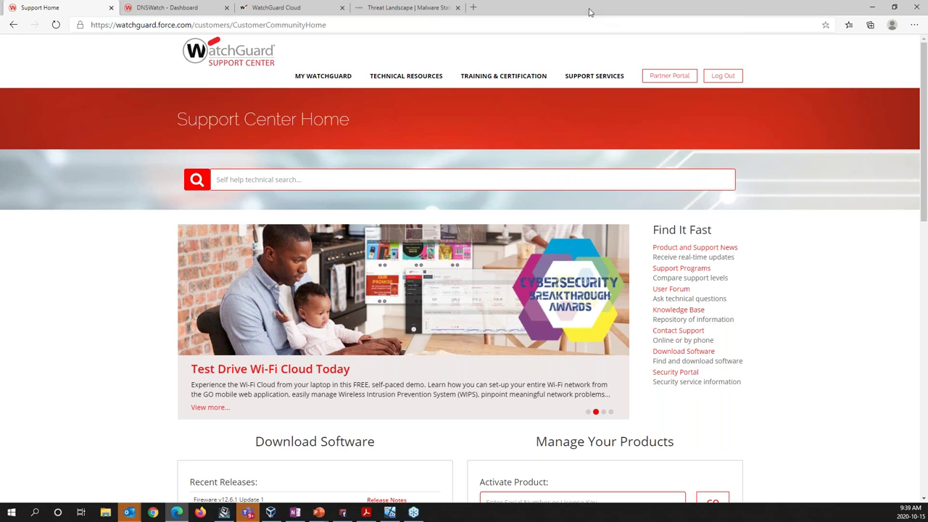
Switch back to Fireware Policy Manager and close the Threat Detection & Response settings without saving
{"action": "left_click", "coordinate": [872, 7]}
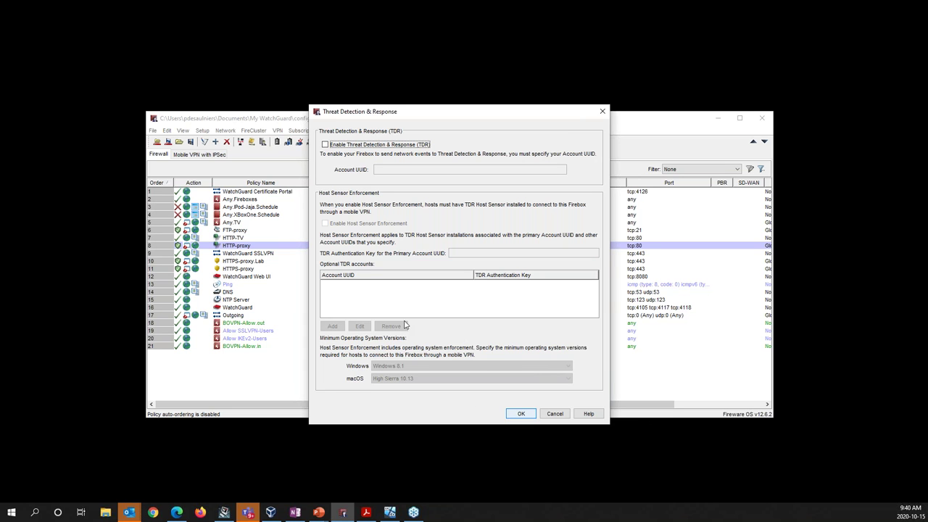
{"action": "left_click", "coordinate": [545, 419]}
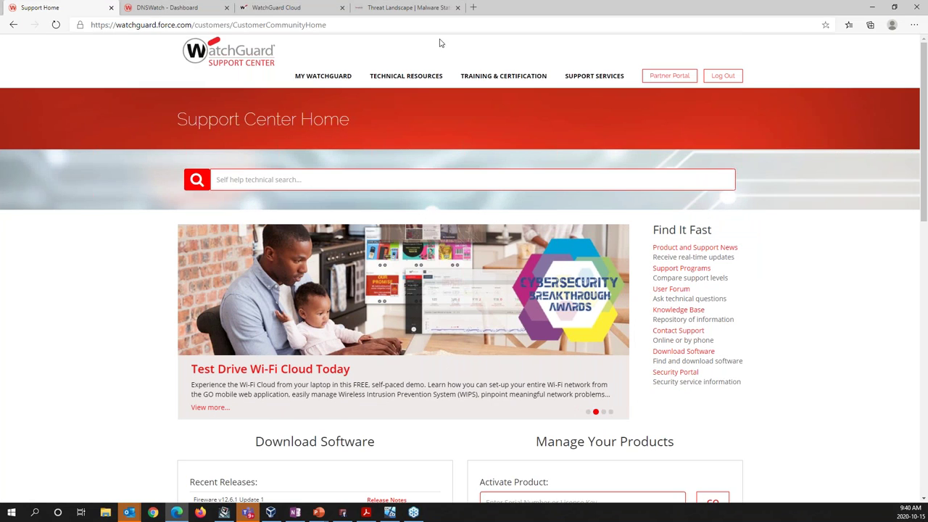
Switch to the DNSWatch dashboard, open the domain Feeds page and review the listed threat intelligence sources
{"action": "left_click", "coordinate": [178, 10]}
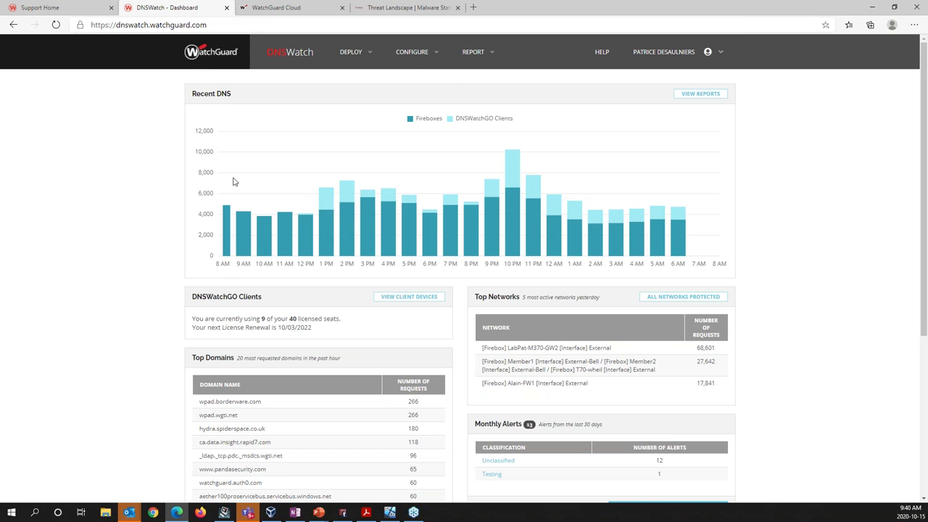
{"action": "left_click", "coordinate": [418, 54]}
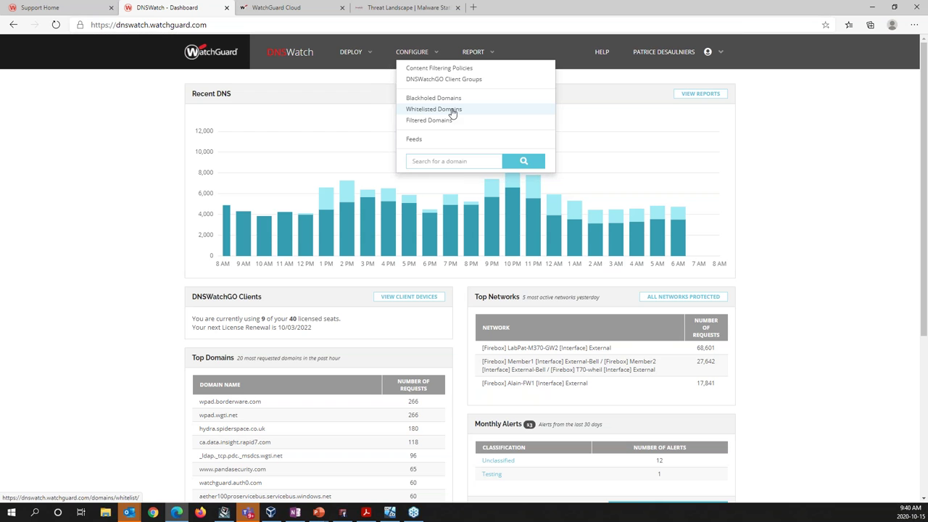
{"action": "left_click", "coordinate": [418, 139]}
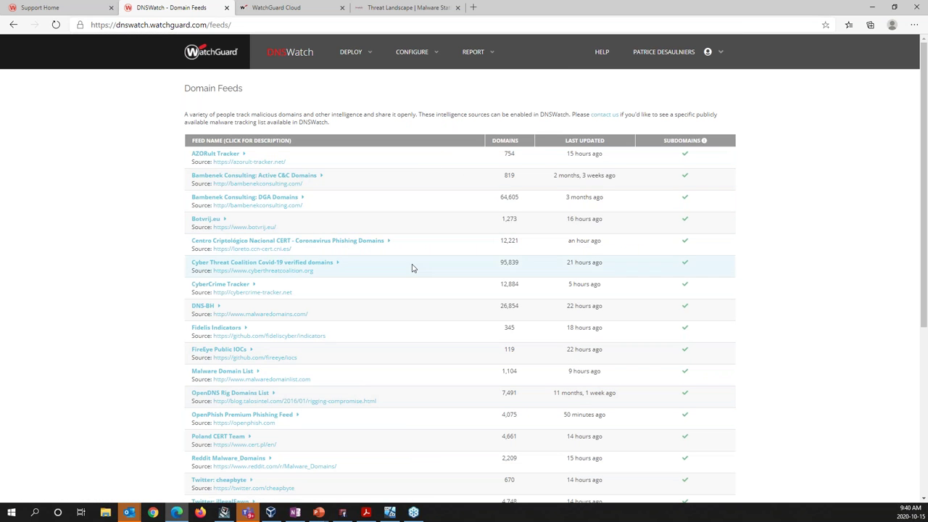
{"action": "scroll", "coordinate": [403, 322], "scroll_direction": "down", "scroll_amount": 5}
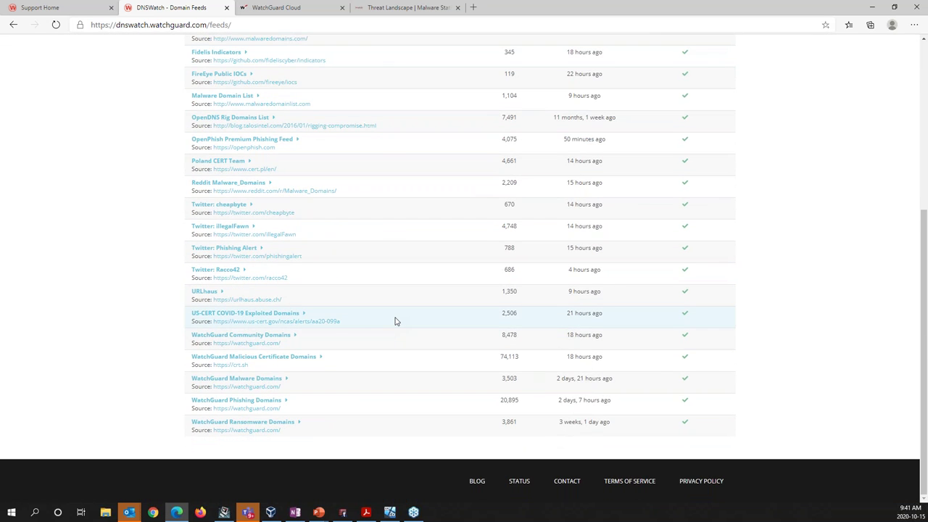
{"action": "scroll", "coordinate": [395, 321], "scroll_direction": "up", "scroll_amount": 5}
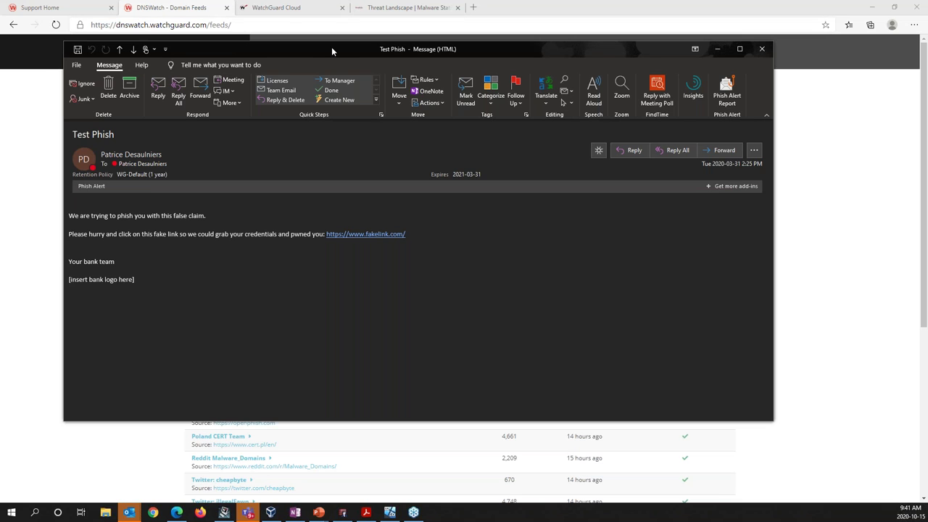
Follow the fake link in the Test Phish e-mail and maximize the browser window with the DNSWatch block page
{"action": "left_click_drag", "start_coordinate": [351, 53], "coordinate": [366, 90]}
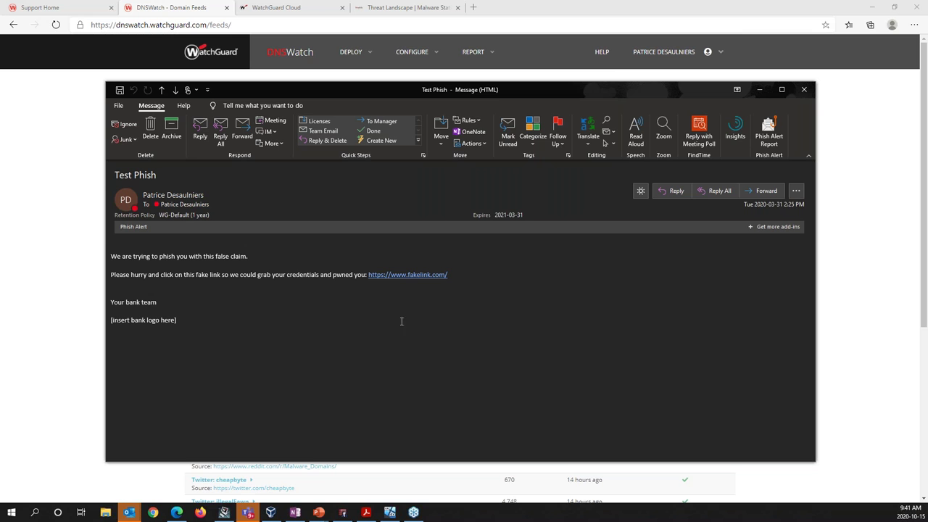
{"action": "mouse_move", "coordinate": [419, 281]}
{"action": "left_click", "coordinate": [406, 275]}
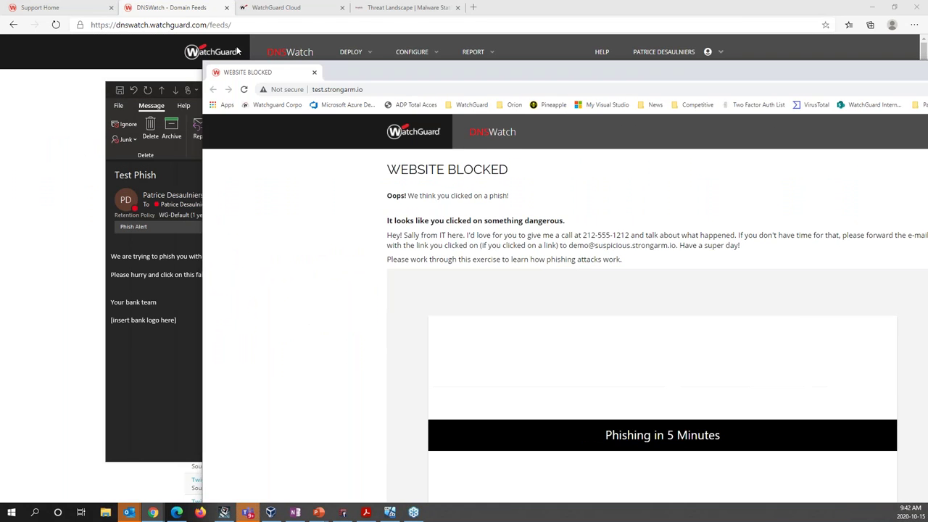
{"action": "left_click_drag", "start_coordinate": [239, 72], "coordinate": [227, 2]}
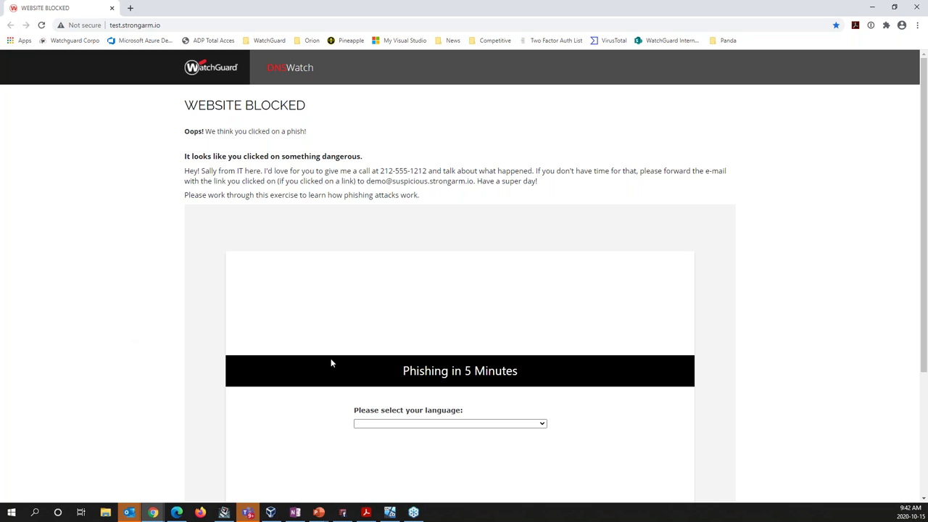
Set the phishing exercise language to French - Français, then close the block page and minimize the Test Phish e-mail
{"action": "left_click", "coordinate": [542, 424]}
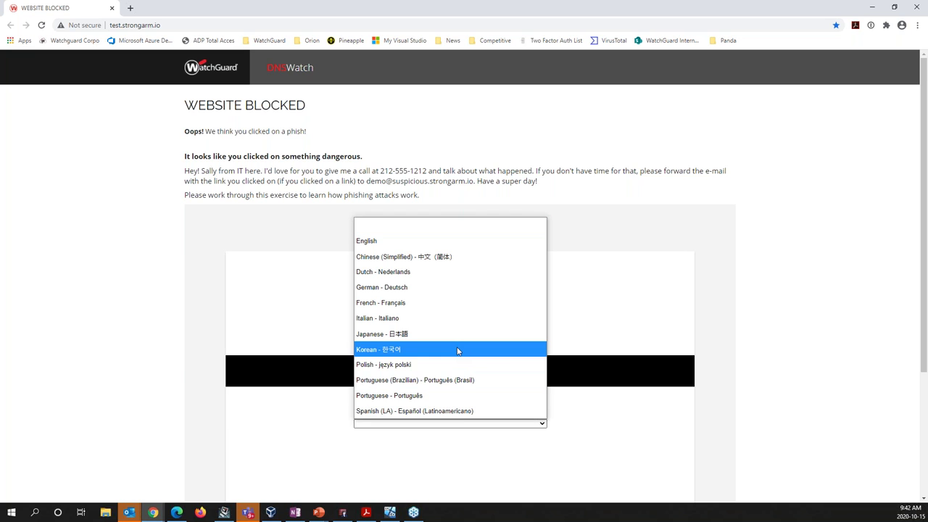
{"action": "left_click", "coordinate": [415, 303]}
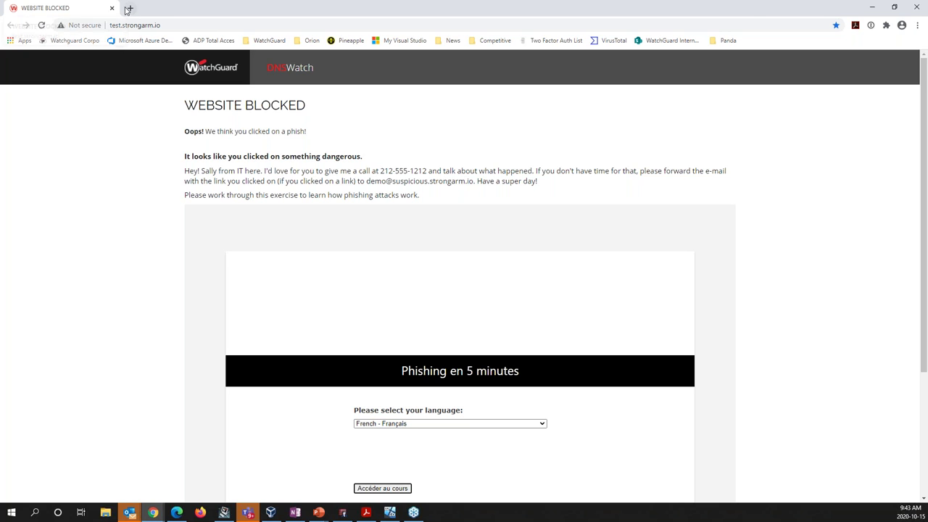
{"action": "left_click", "coordinate": [916, 7]}
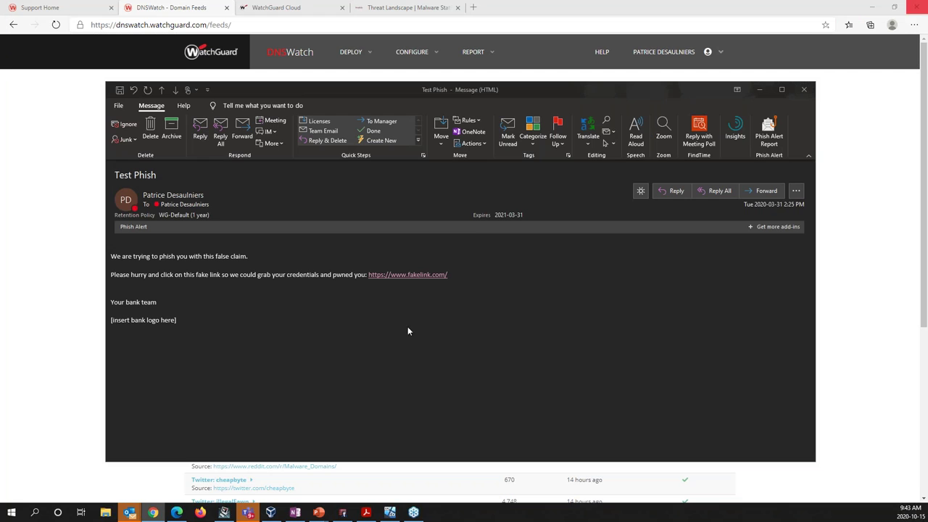
{"action": "left_click", "coordinate": [759, 90]}
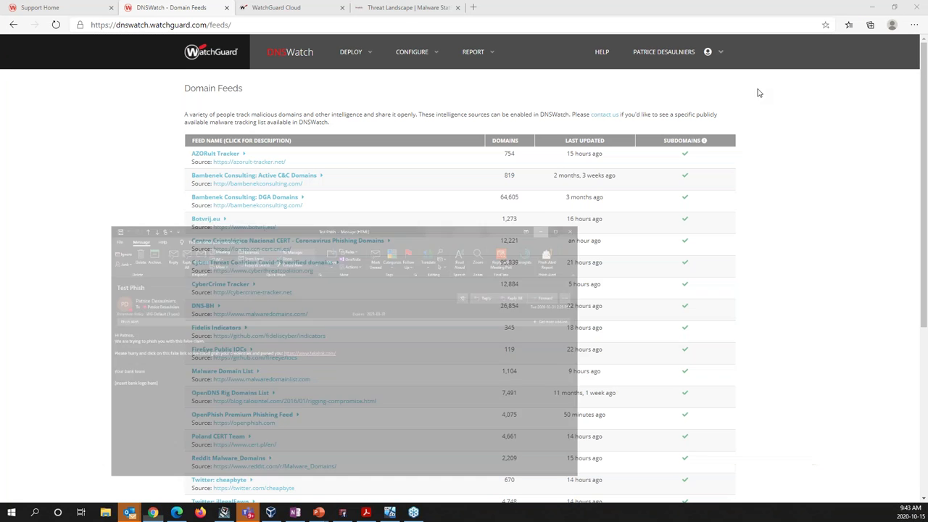
Open the DNSWatch content filtering policies and display the blocked categories of the Default Policy
{"action": "left_click", "coordinate": [413, 54]}
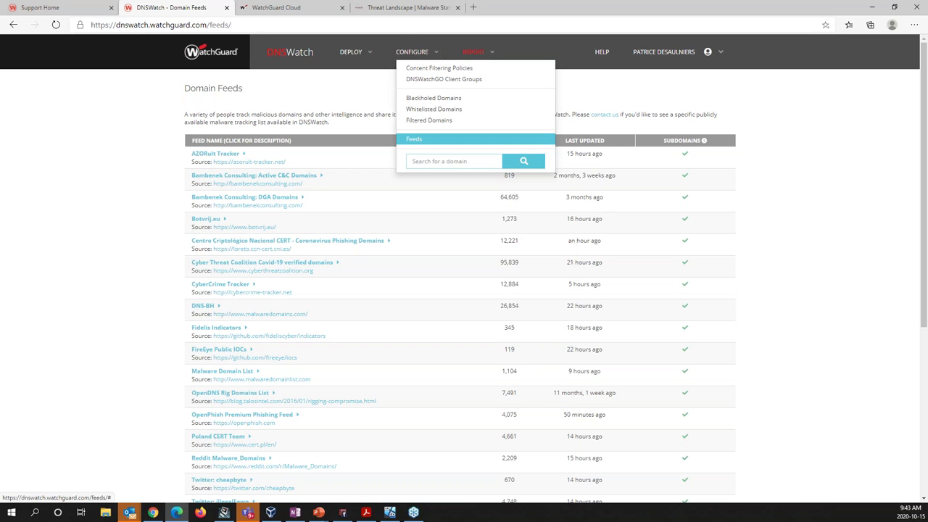
{"action": "left_click", "coordinate": [418, 70]}
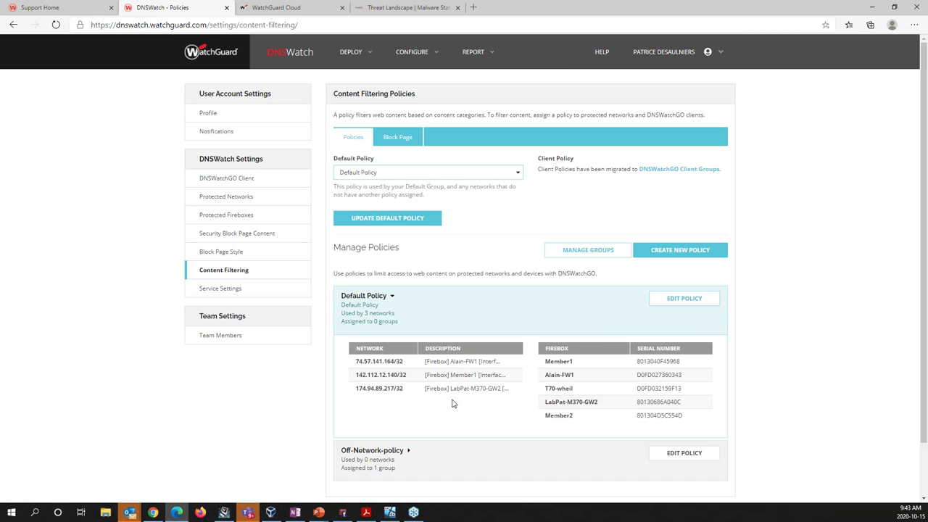
{"action": "left_click", "coordinate": [674, 305]}
{"action": "left_click", "coordinate": [404, 160]}
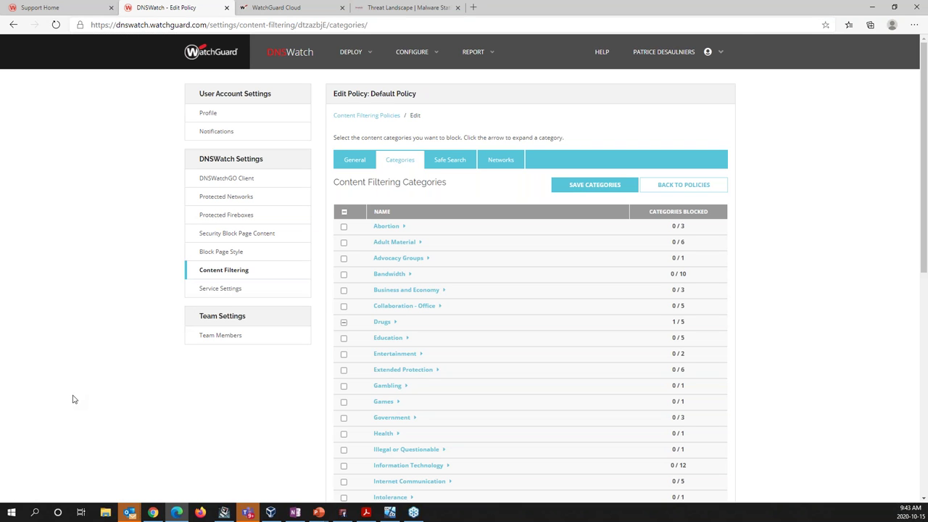
Run a Dark Web Scan in WatchGuard Cloud for the domain watchguard.com
{"action": "left_click", "coordinate": [277, 8]}
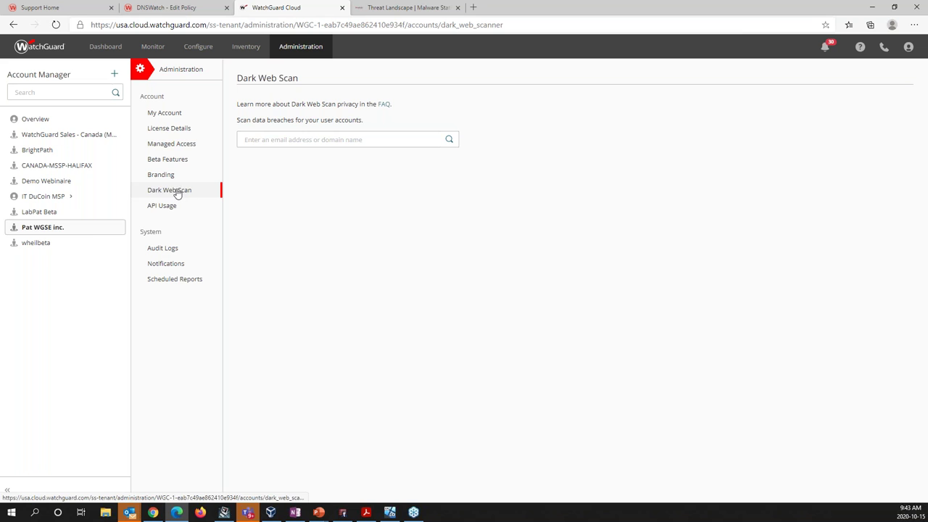
{"action": "left_click", "coordinate": [263, 139]}
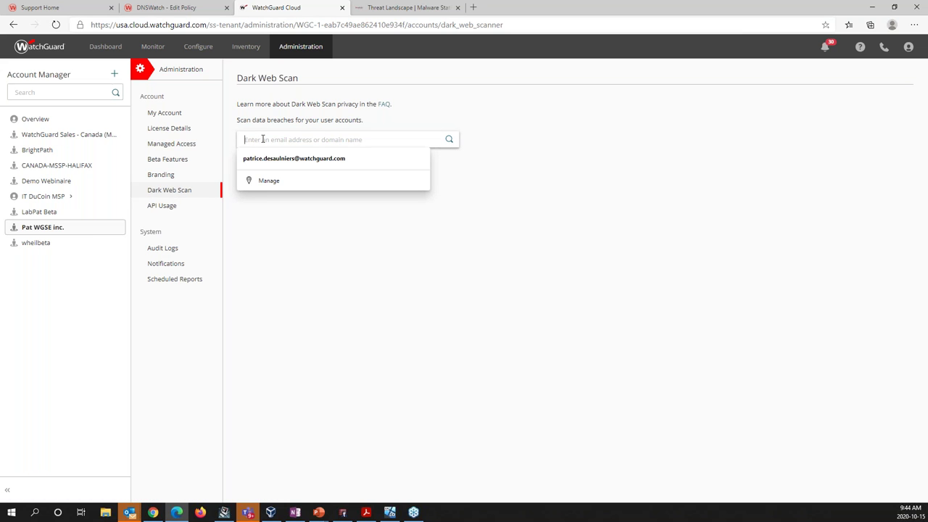
{"action": "left_click", "coordinate": [294, 158]}
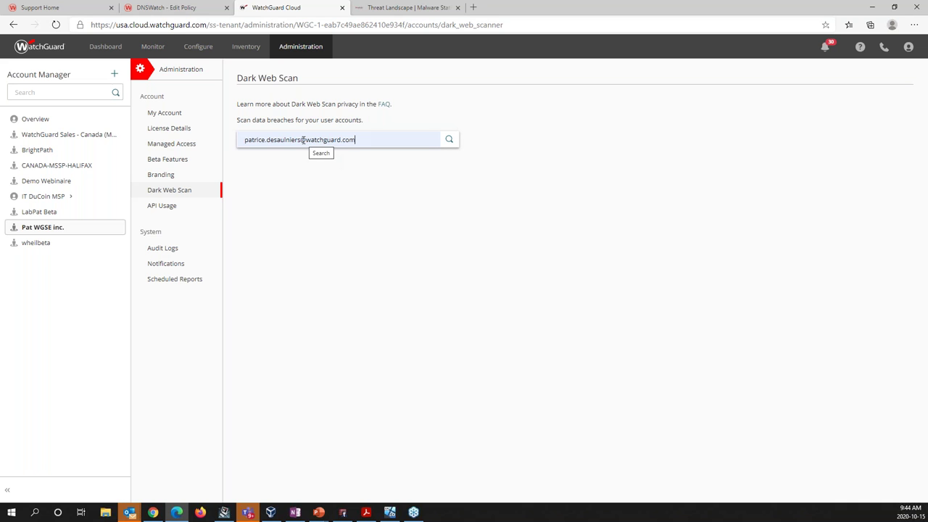
{"action": "double_click", "coordinate": [301, 139]}
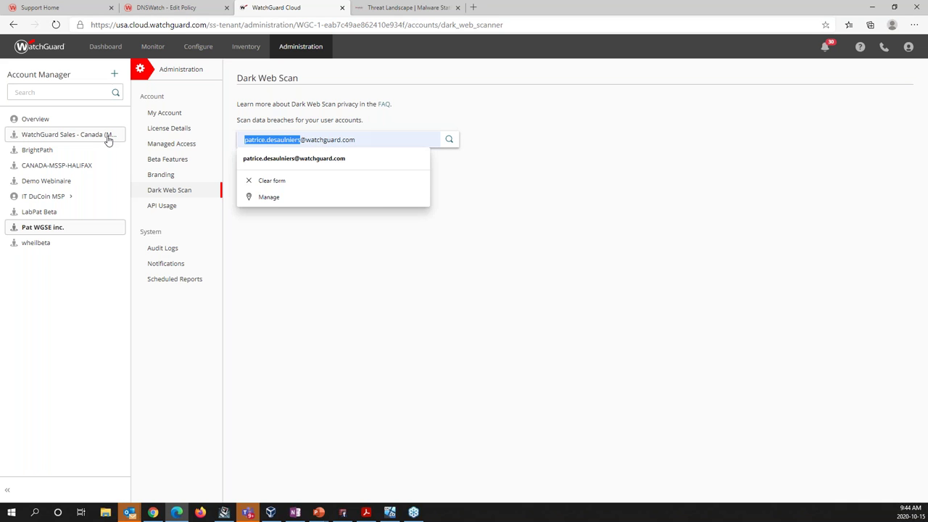
{"action": "key", "text": "BackSpace"}
{"action": "key", "text": "Delete"}
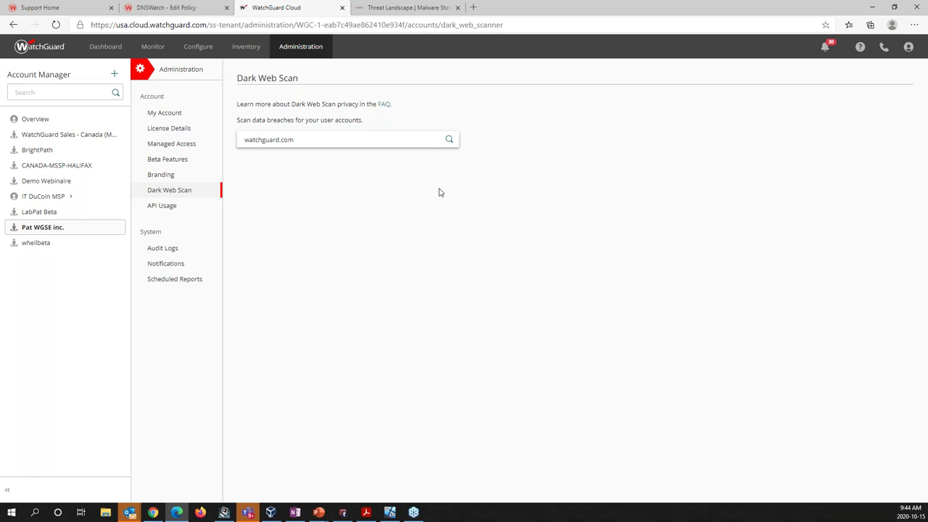
{"action": "left_click", "coordinate": [449, 139]}
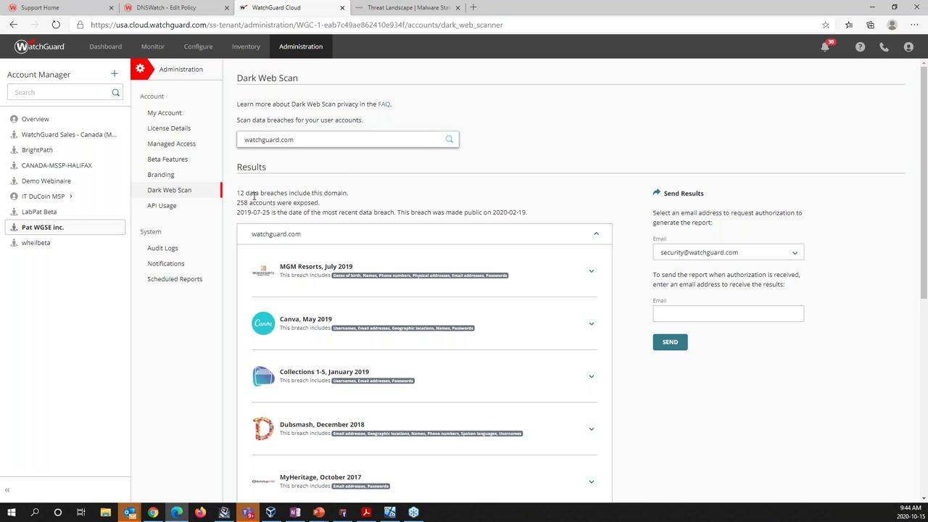
Review the data breaches found by the scan and the e-mail options for authorizing the report
{"action": "scroll", "coordinate": [355, 266], "scroll_direction": "down", "scroll_amount": 5}
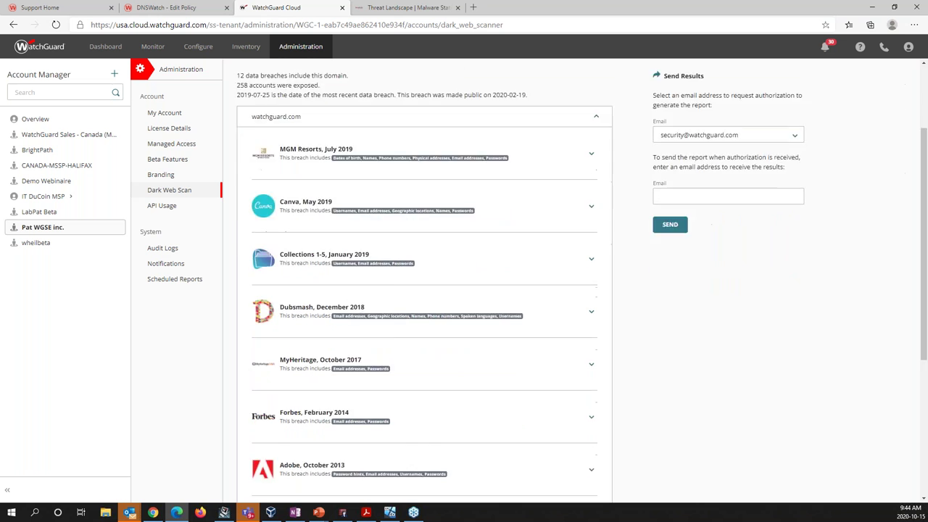
{"action": "scroll", "coordinate": [355, 335], "scroll_direction": "up", "scroll_amount": 5}
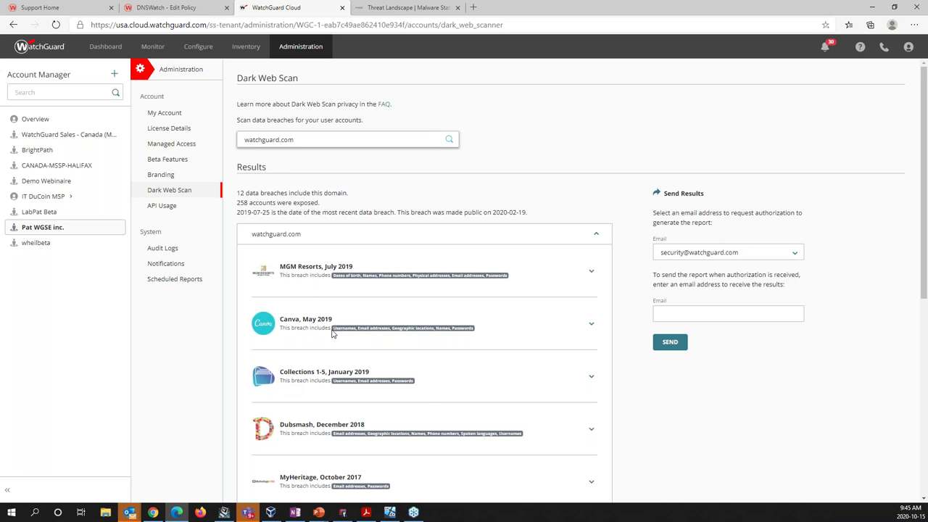
{"action": "left_click", "coordinate": [796, 254]}
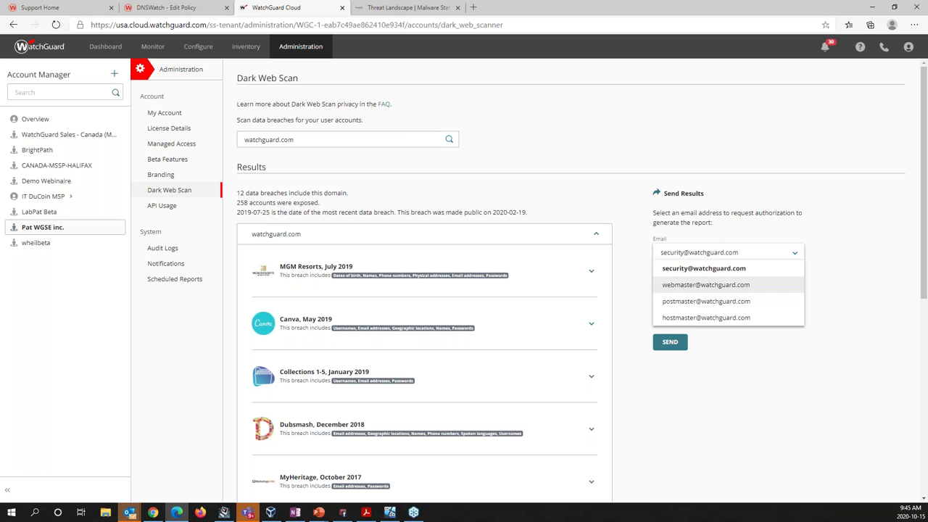
{"action": "left_click", "coordinate": [680, 386]}
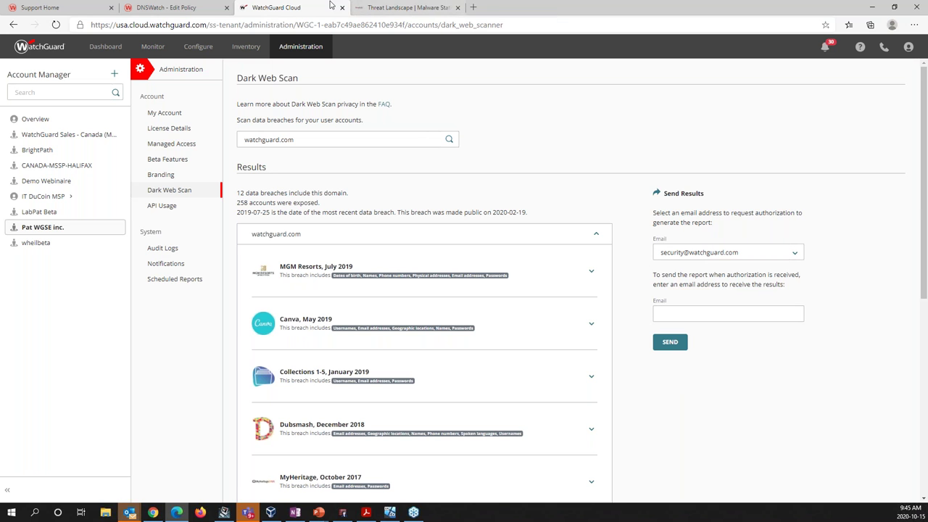
Try again to open Manage TDR from the WatchGuard Support Center, then close the sign-in page
{"action": "left_click", "coordinate": [58, 7]}
{"action": "mouse_move", "coordinate": [337, 90]}
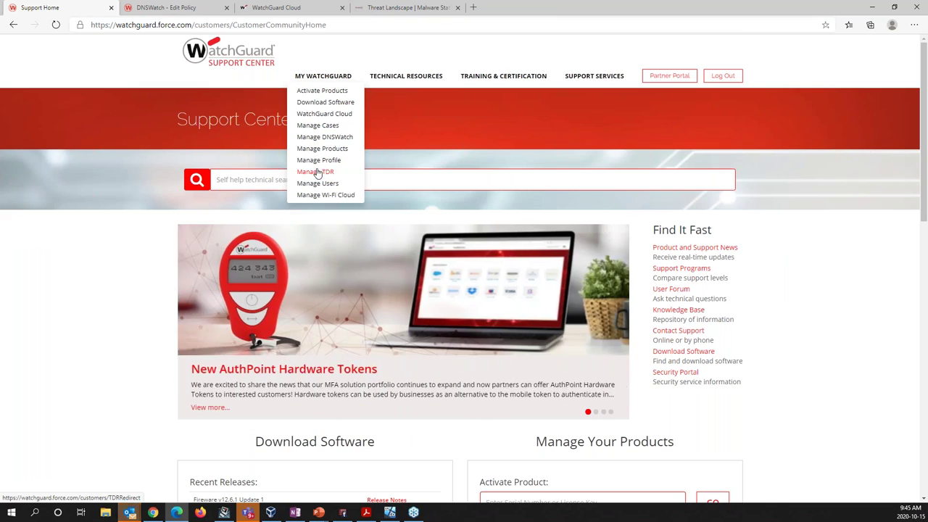
{"action": "left_click", "coordinate": [315, 172]}
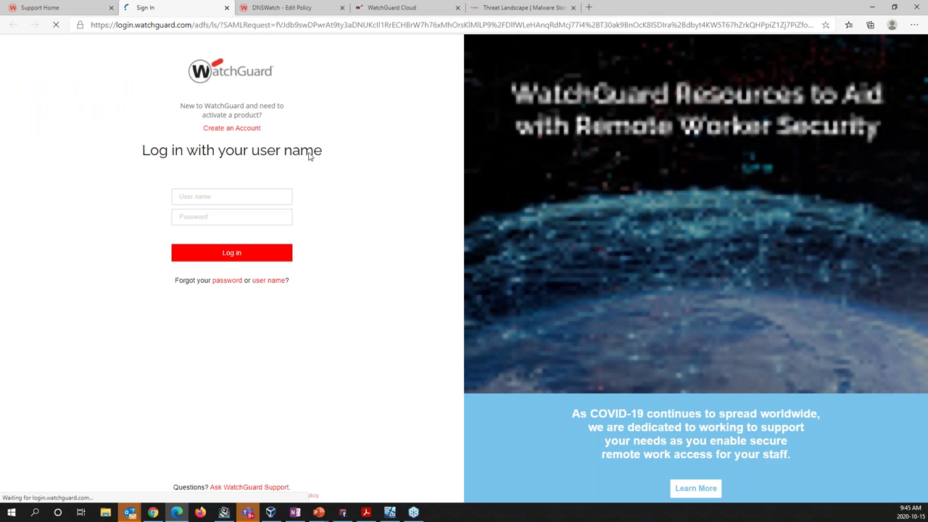
{"action": "left_click", "coordinate": [226, 8]}
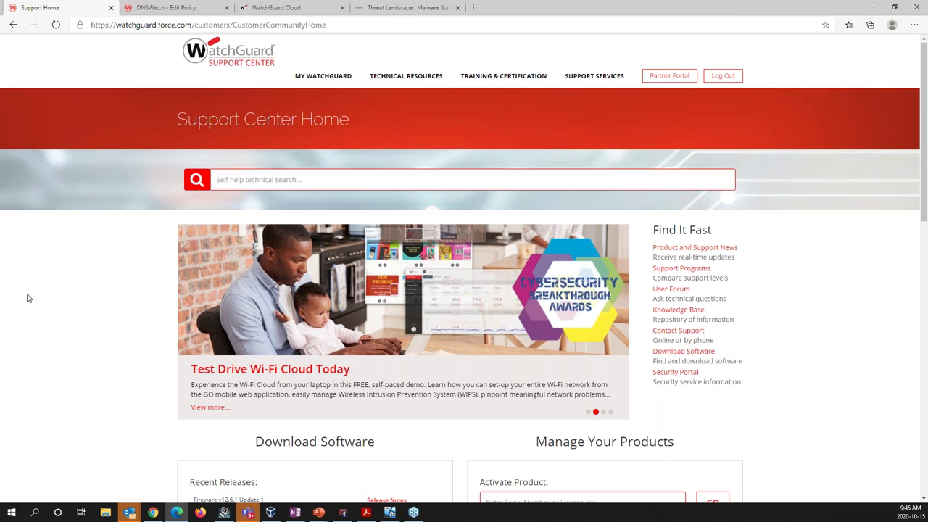
Switch to the Authpoint (Webinaire 08) virtual machine, minimize the web browser behind it and show the guest's hidden tray icons
{"action": "left_click", "coordinate": [389, 511]}
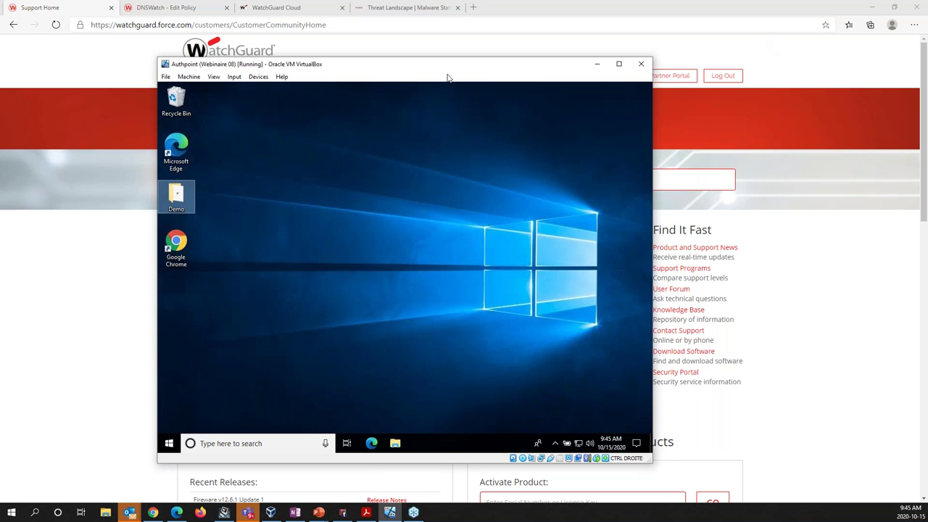
{"action": "mouse_move", "coordinate": [455, 67]}
{"action": "left_mouse_down"}
{"action": "mouse_move", "coordinate": [404, 59]}
{"action": "mouse_move", "coordinate": [452, 51]}
{"action": "left_mouse_up"}
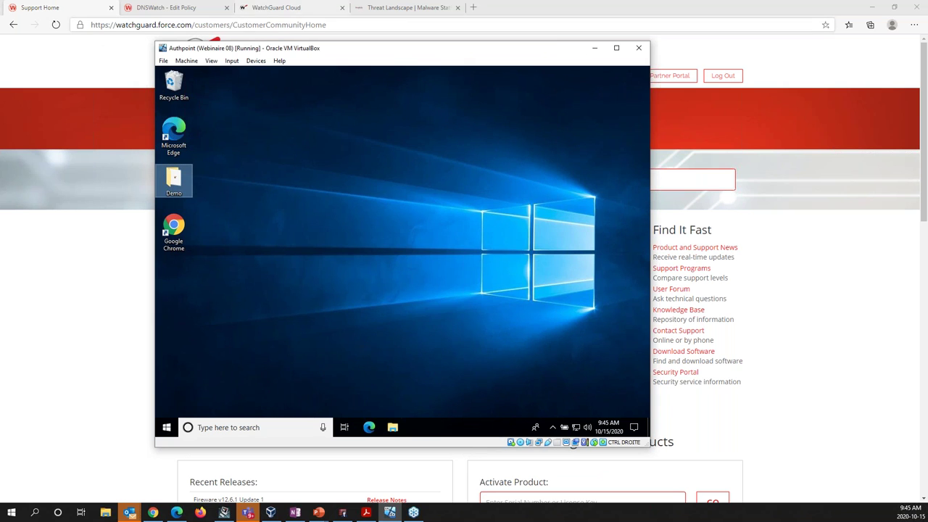
{"action": "left_click", "coordinate": [872, 12]}
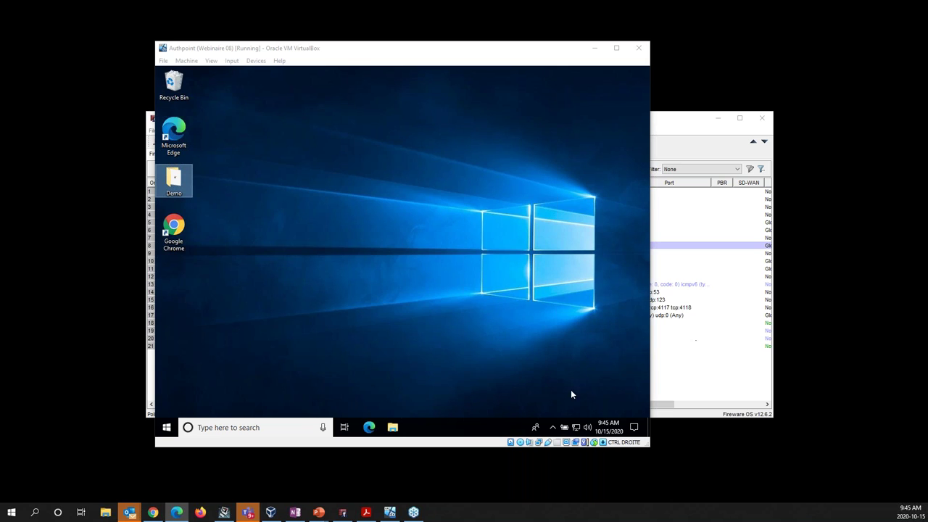
{"action": "left_click", "coordinate": [552, 427]}
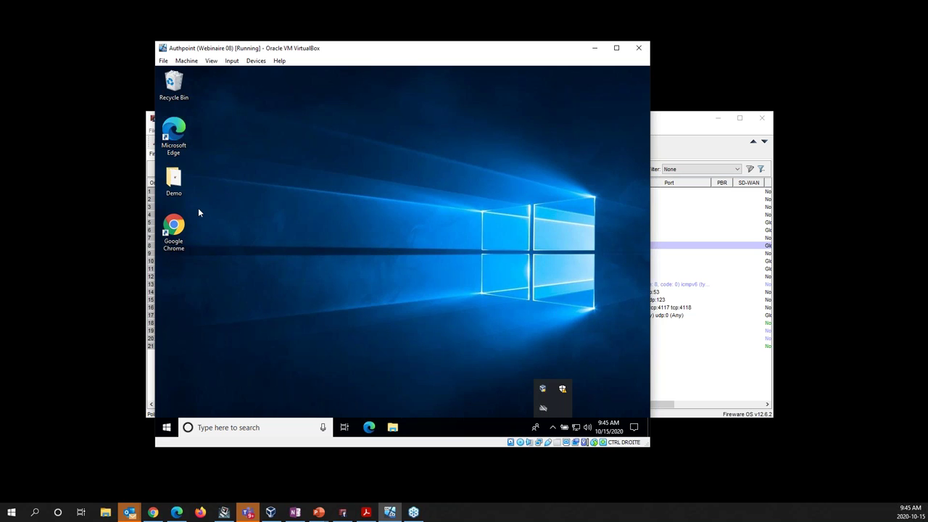
Open the TDR folder inside the desktop Demo folder, view the TDR ID text file and minimize it
{"action": "double_click", "coordinate": [174, 180]}
{"action": "double_click", "coordinate": [319, 196]}
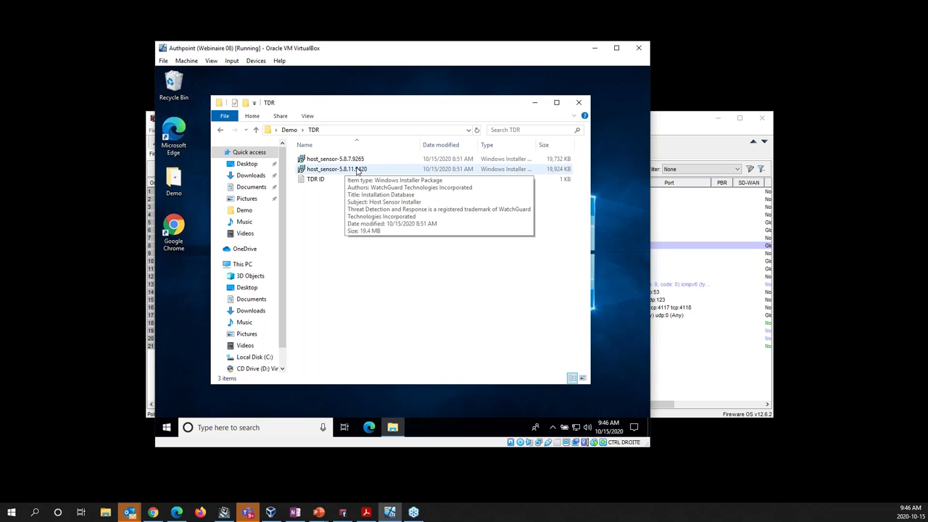
{"action": "double_click", "coordinate": [314, 179]}
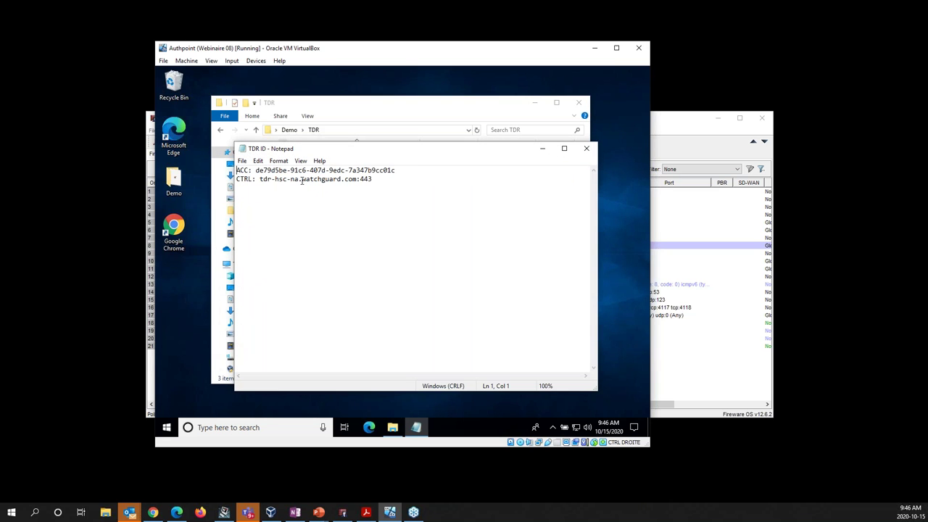
{"action": "left_click", "coordinate": [542, 150]}
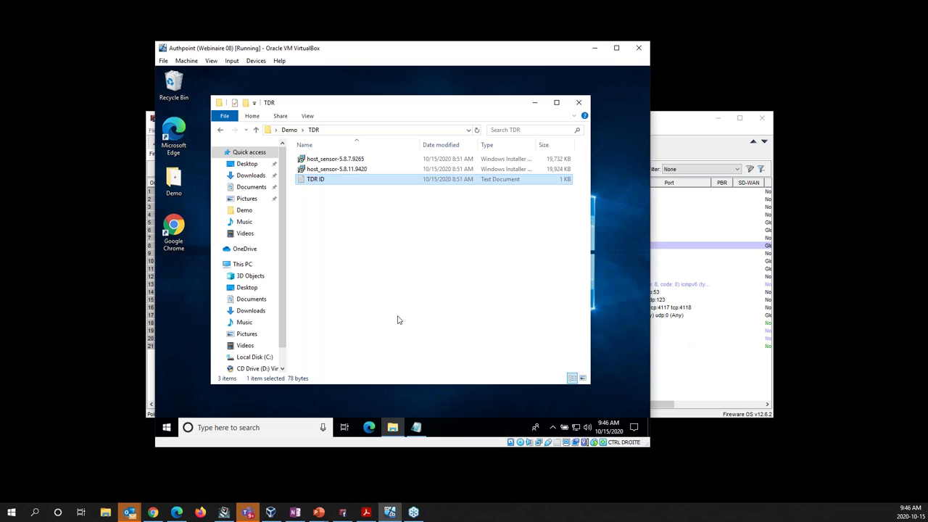
Start the host_sensor-5.8.11.9420 installer and fill in its Account ID with the account identifier copied from the TDR ID text file
{"action": "double_click", "coordinate": [346, 171]}
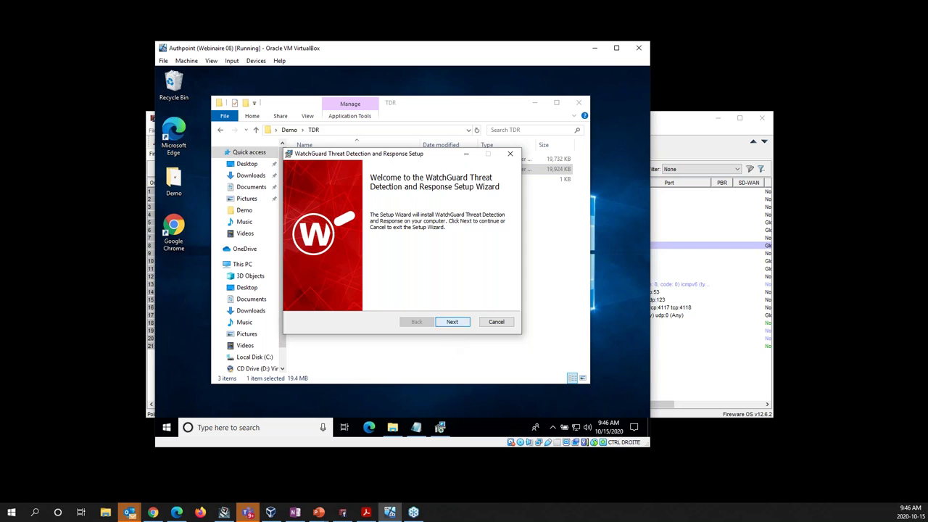
{"action": "key", "text": "Return"}
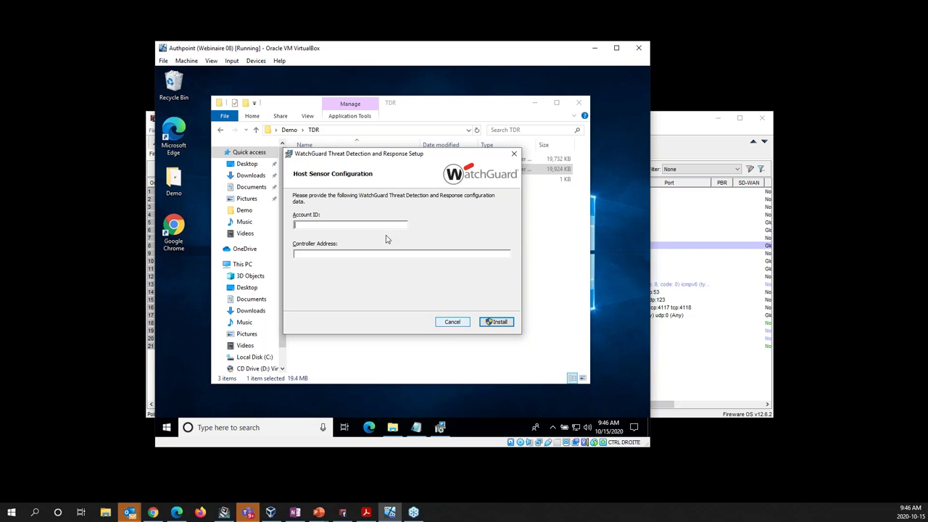
{"action": "left_click", "coordinate": [418, 428]}
{"action": "left_click_drag", "start_coordinate": [257, 171], "coordinate": [395, 167]}
{"action": "key", "text": "ctrl+c"}
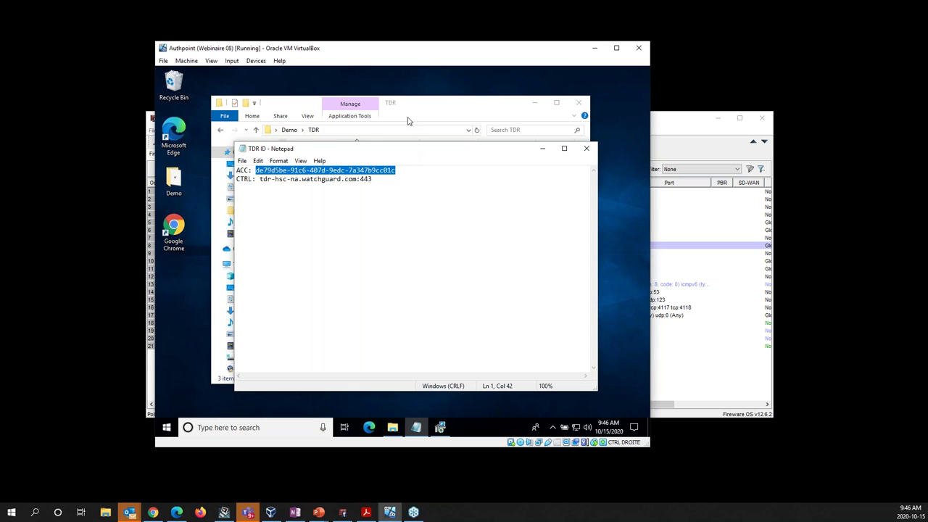
{"action": "left_click", "coordinate": [433, 108]}
{"action": "left_click", "coordinate": [442, 428]}
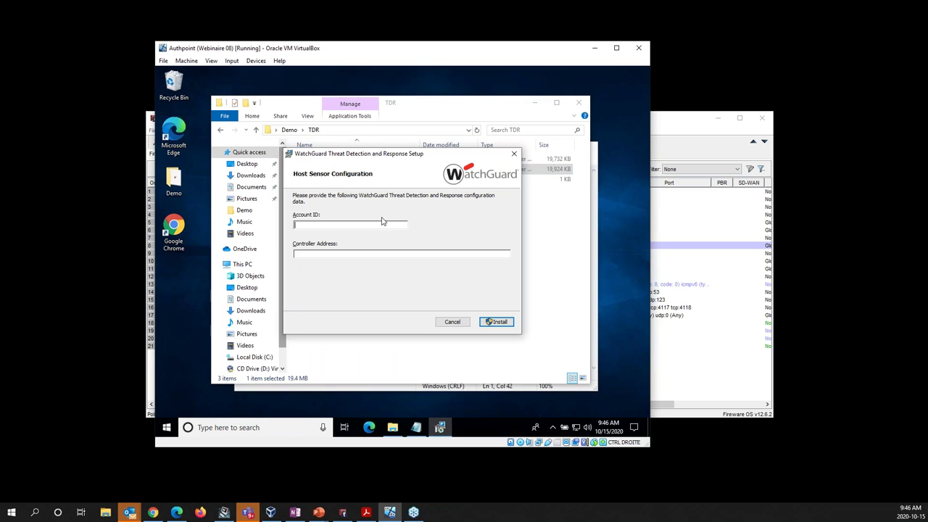
{"action": "key", "text": "ctrl+v"}
Set the Host Sensor's Controller Address to tdr-hsc-na.watchguard.com:443, taken from the TDR ID text file
{"action": "left_click", "coordinate": [370, 250]}
{"action": "left_click", "coordinate": [418, 428]}
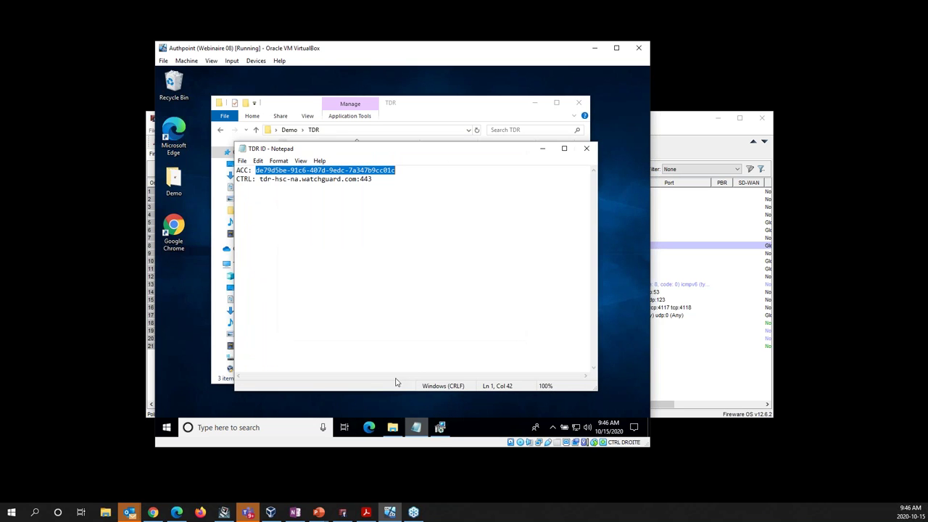
{"action": "left_click_drag", "start_coordinate": [260, 178], "coordinate": [393, 183]}
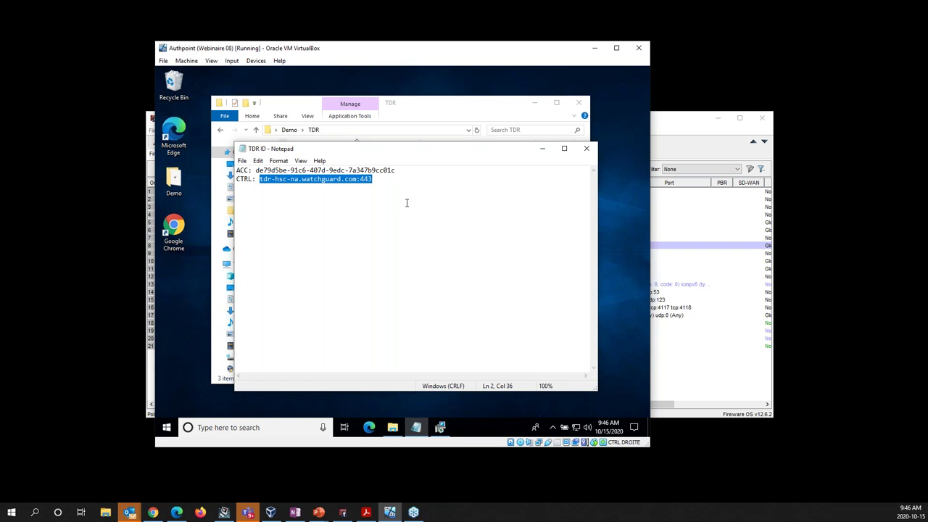
{"action": "left_click", "coordinate": [440, 428]}
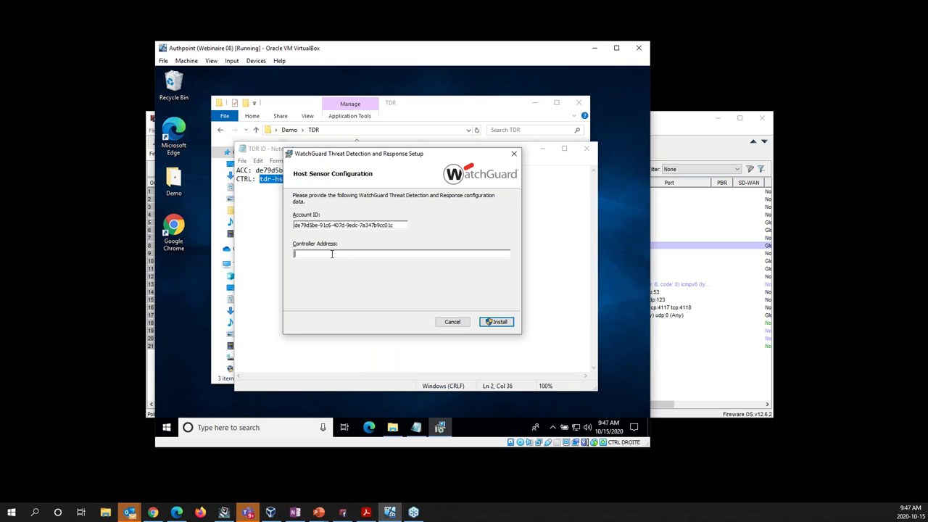
{"action": "type", "text": "tdr-hsc-na.watchguard.com:443"}
Install the TDR Host Sensor, allowing it to make changes to the device, and finish the setup wizard
{"action": "left_click", "coordinate": [498, 322]}
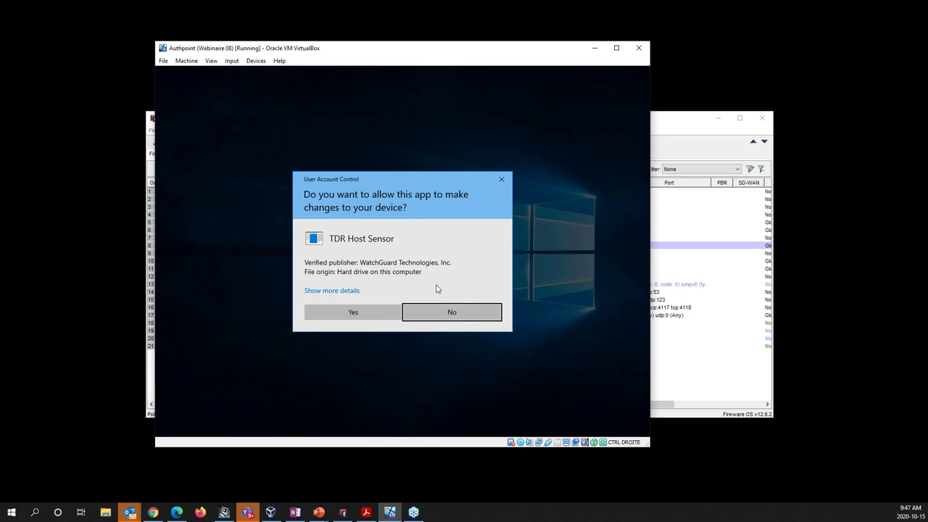
{"action": "left_click", "coordinate": [361, 314]}
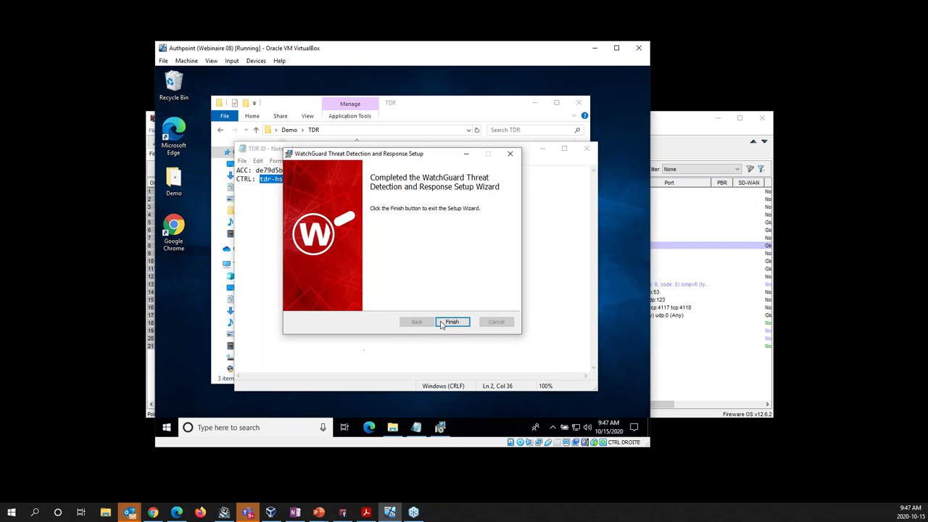
{"action": "left_click", "coordinate": [452, 321]}
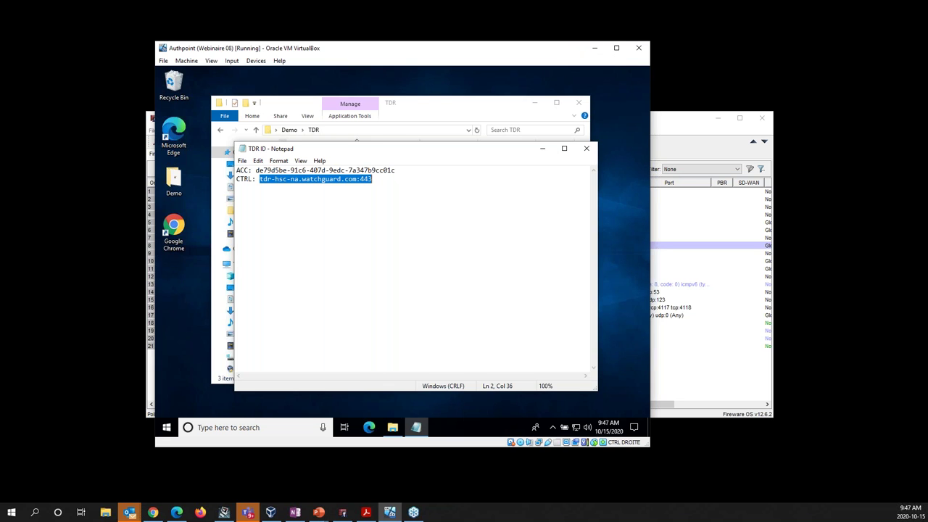
{"action": "key", "text": "alt+Tab"}
{"action": "left_click", "coordinate": [313, 131]}
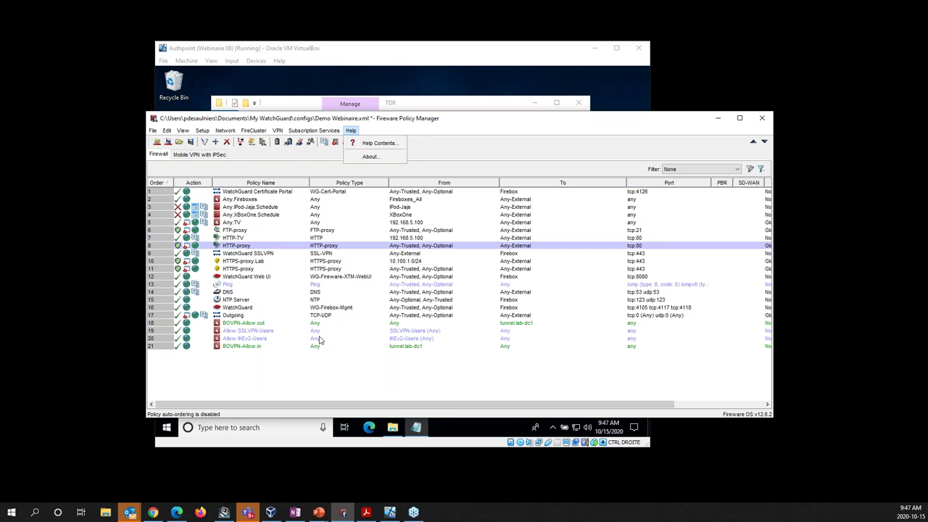
{"action": "left_click", "coordinate": [366, 56]}
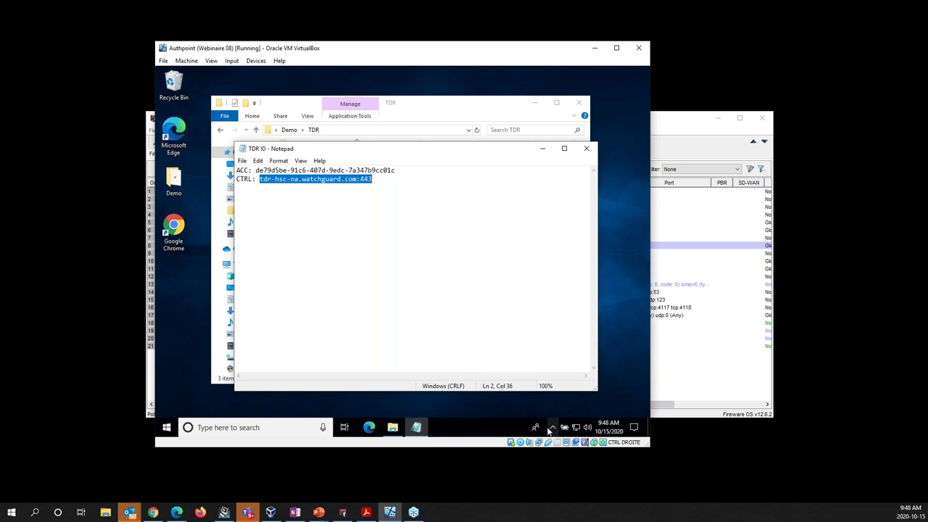
Check the Threat Detection and Response connection status from the guest's hidden tray icons, then minimize the virtual machine
{"action": "left_click", "coordinate": [543, 148]}
{"action": "left_click", "coordinate": [553, 427]}
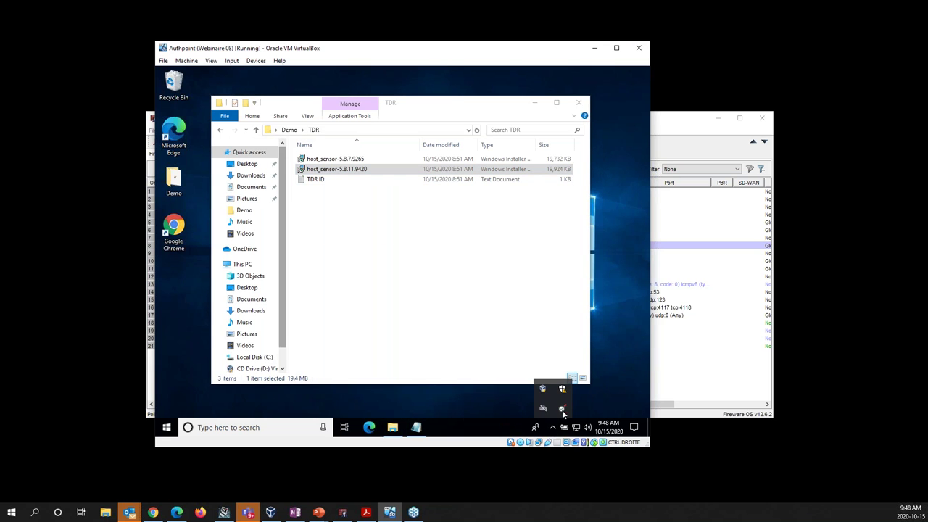
{"action": "left_click", "coordinate": [562, 410]}
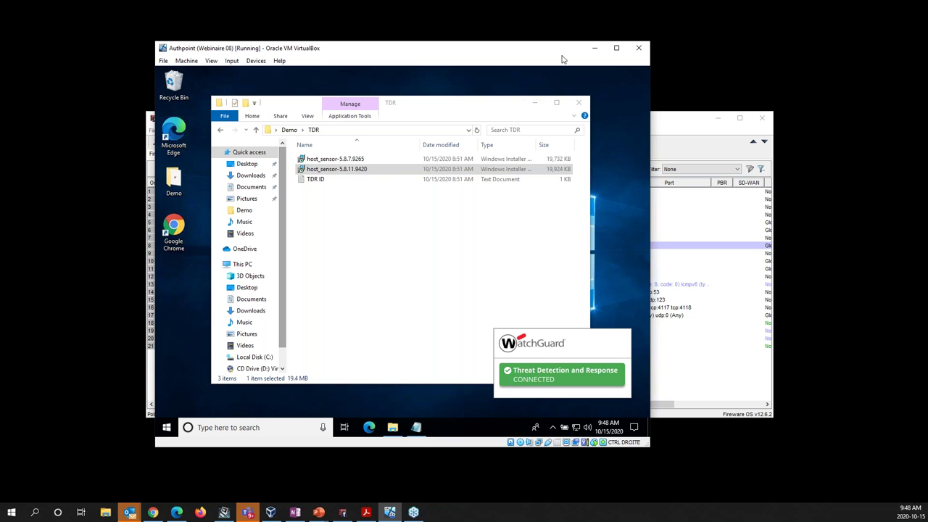
{"action": "left_click", "coordinate": [595, 48]}
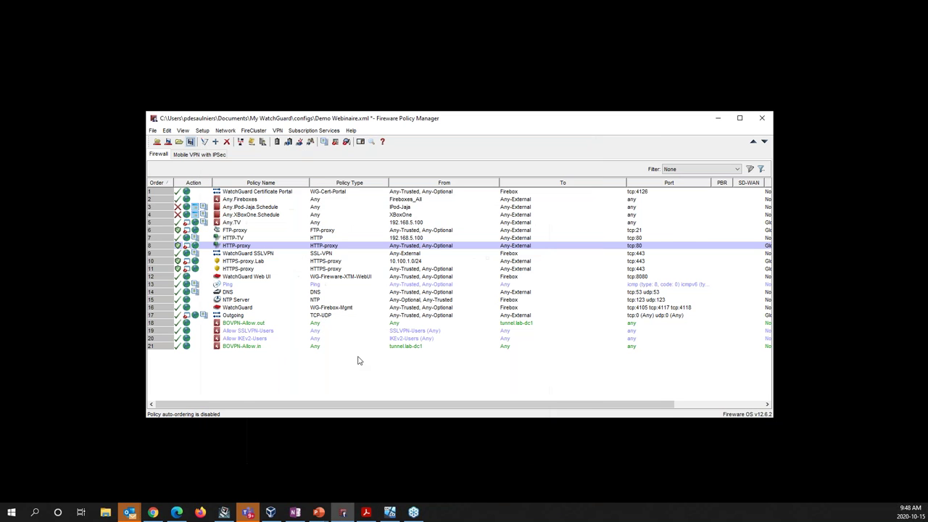